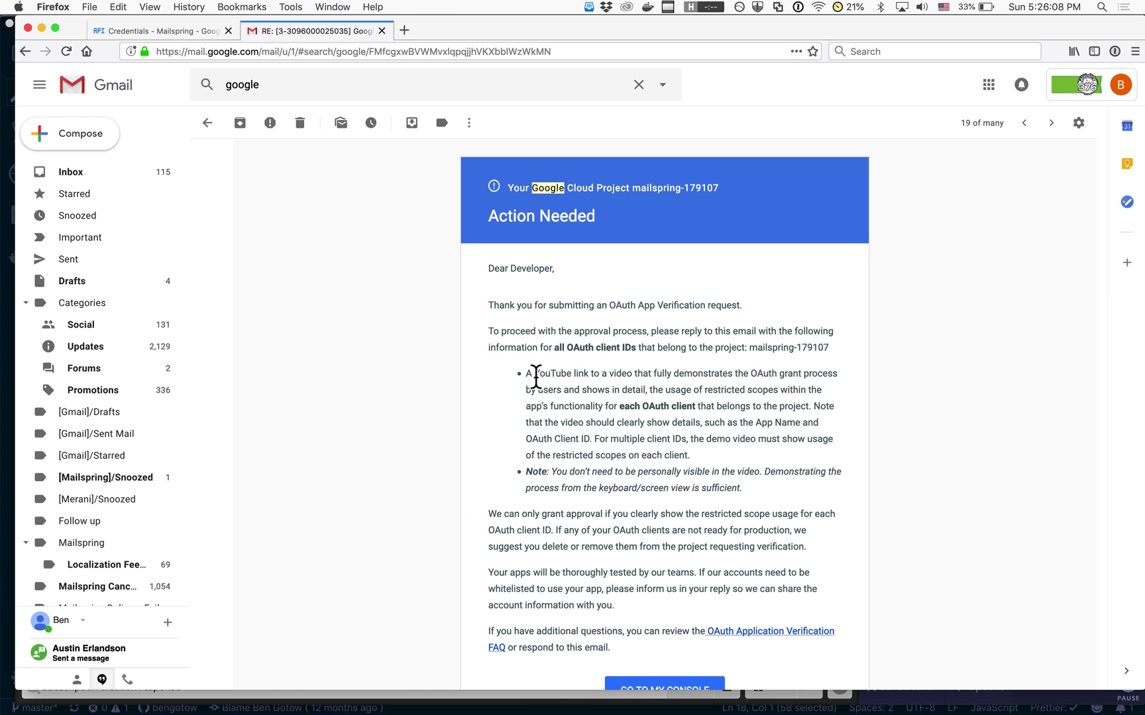
# Step: Highlight 'OAuth App Verification' in the Gmail email, then bring up the Mailspring Credentials page
pyautogui.moveTo(609, 307); pyautogui.dragTo(677, 314)
pyautogui.click(677, 311)
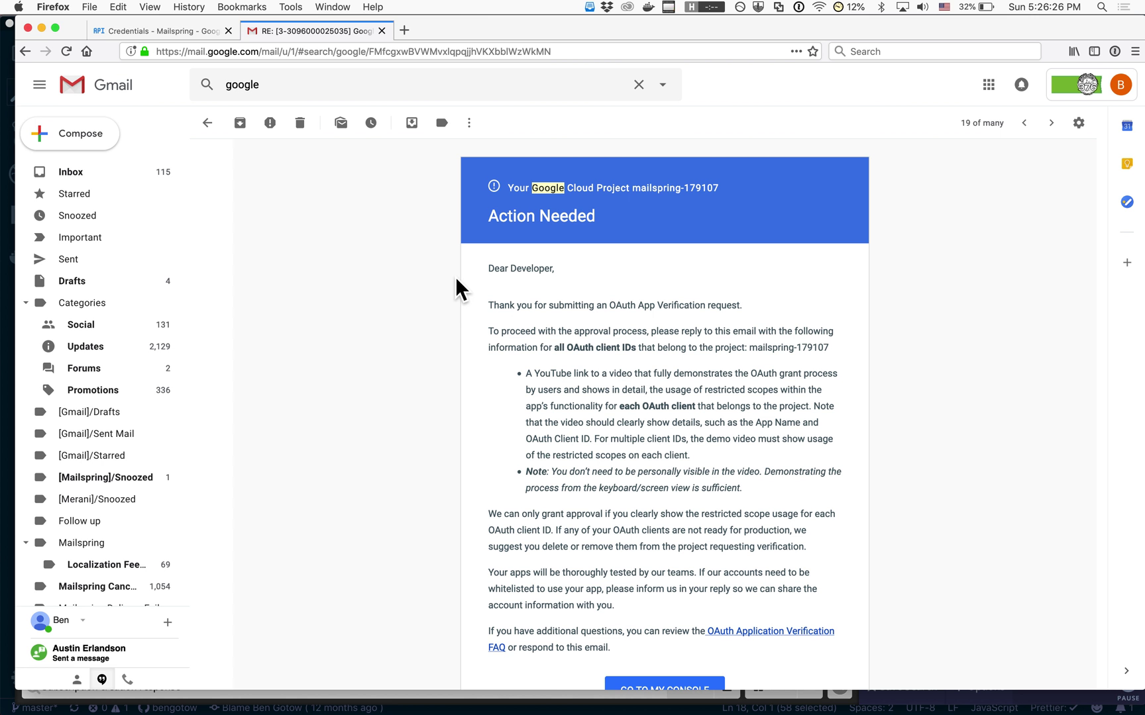
pyautogui.click(176, 27)
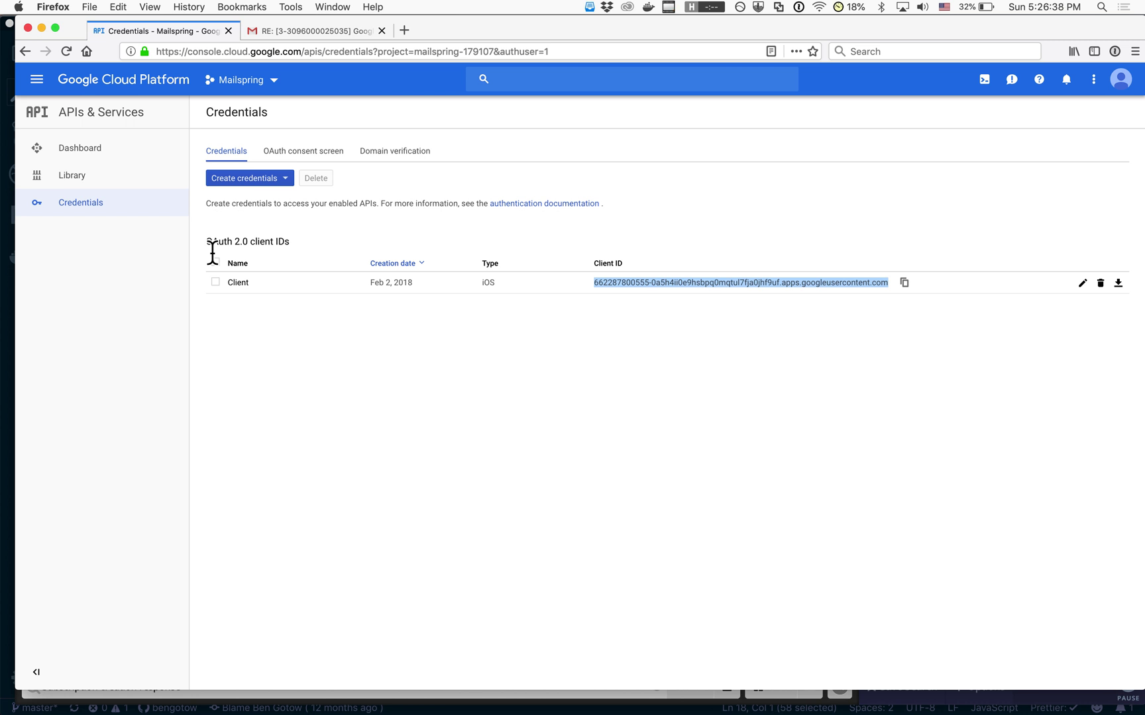
# Step: Highlight the iOS OAuth 2.0 client's full Client ID, then switch to Mailspring
pyautogui.click(316, 310)
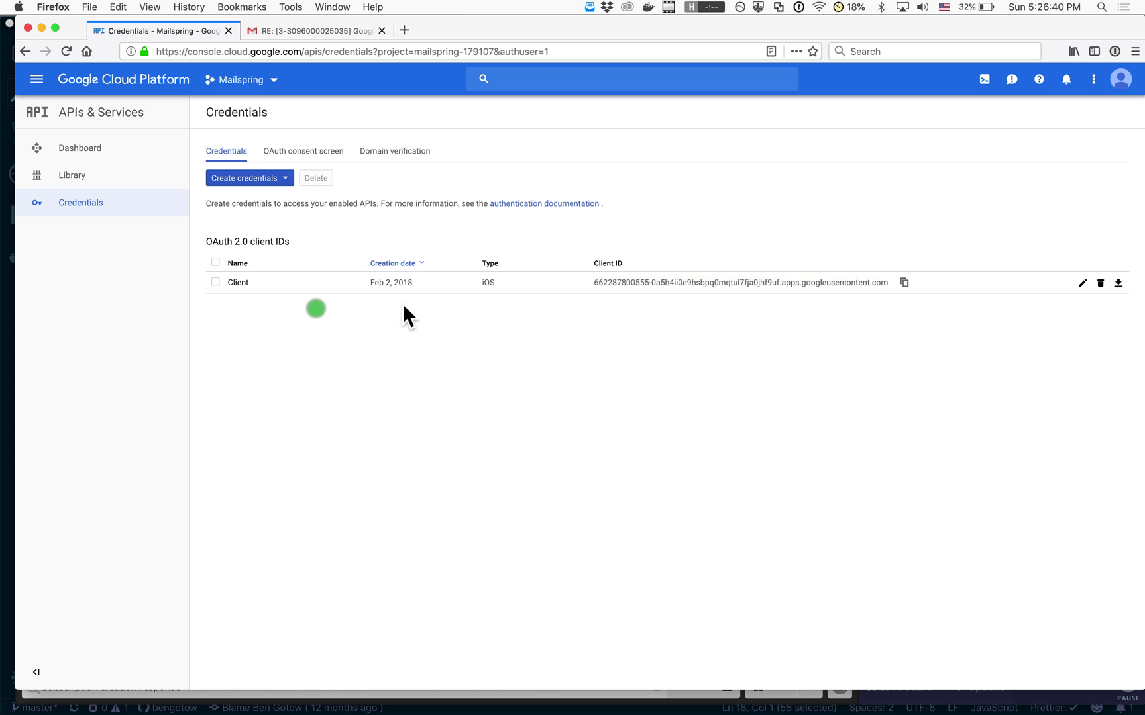
pyautogui.moveTo(604, 287); pyautogui.dragTo(840, 296)
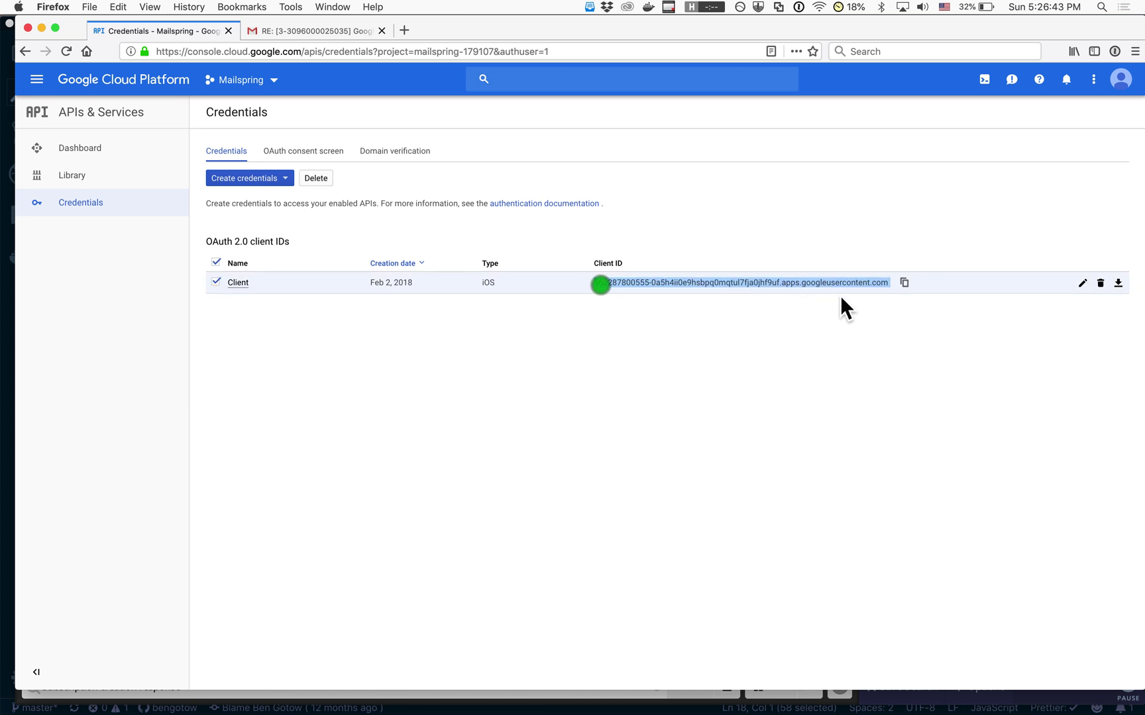
pyautogui.click(823, 424)
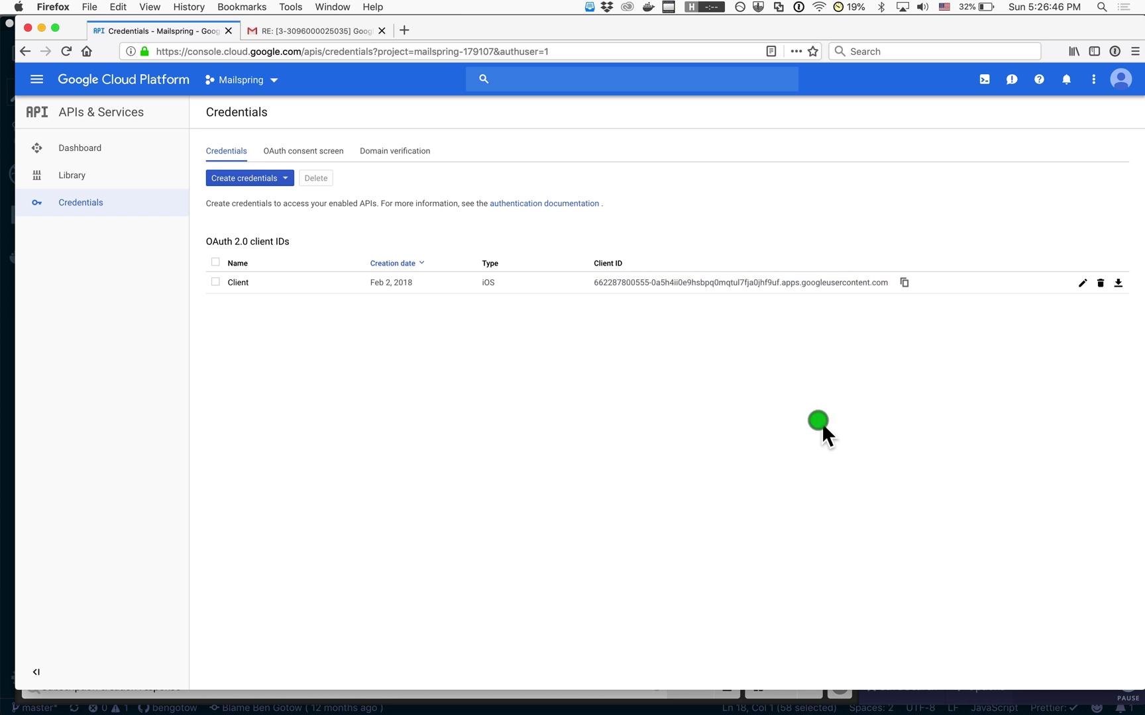
pyautogui.press('super+Tab')
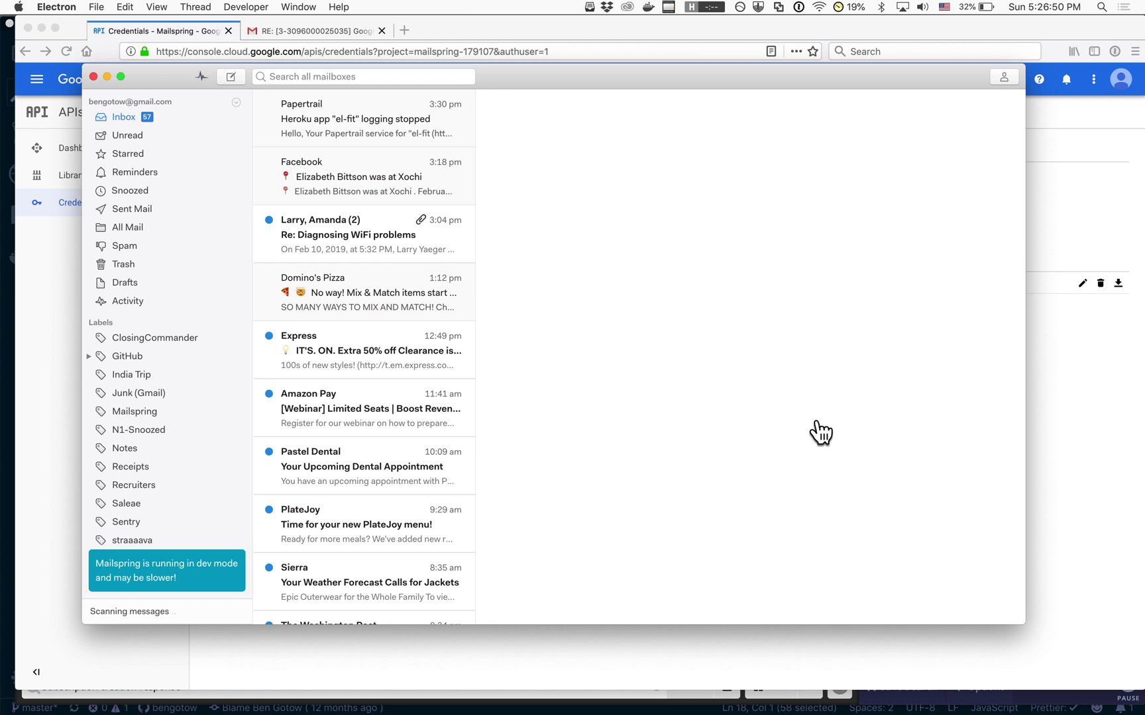
# Step: Open the Facebook check-in message, then the Papertrail 'Heroku app el-fit logging stopped' message
pyautogui.click(354, 175)
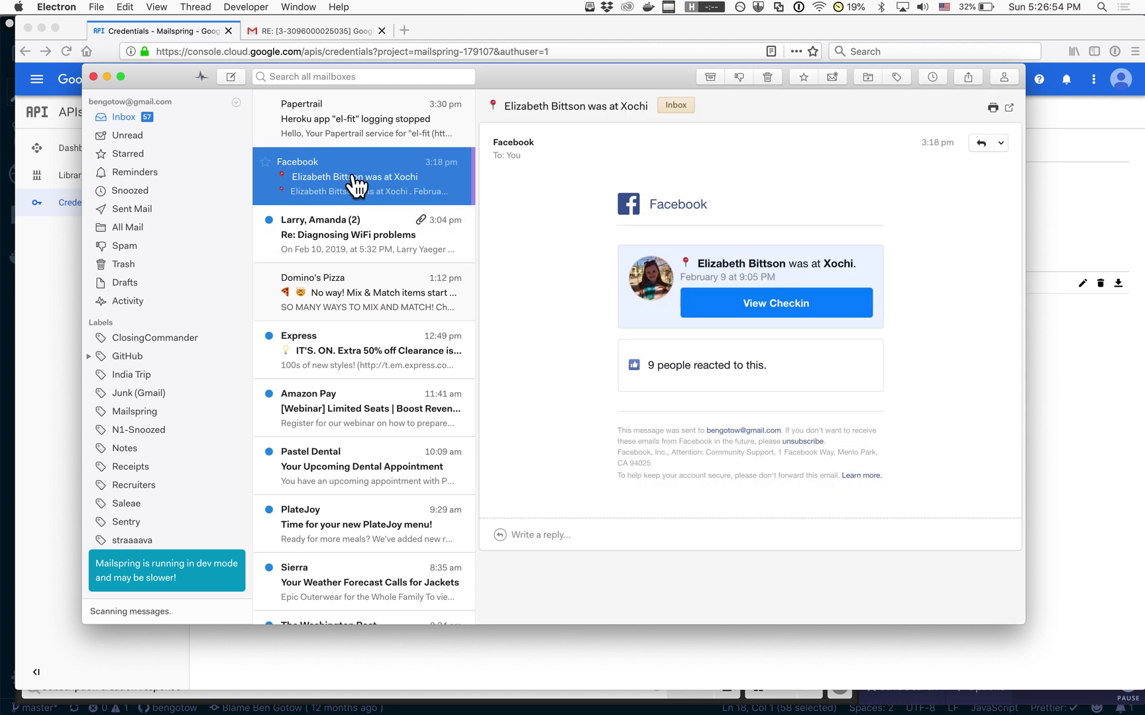
pyautogui.click(401, 137)
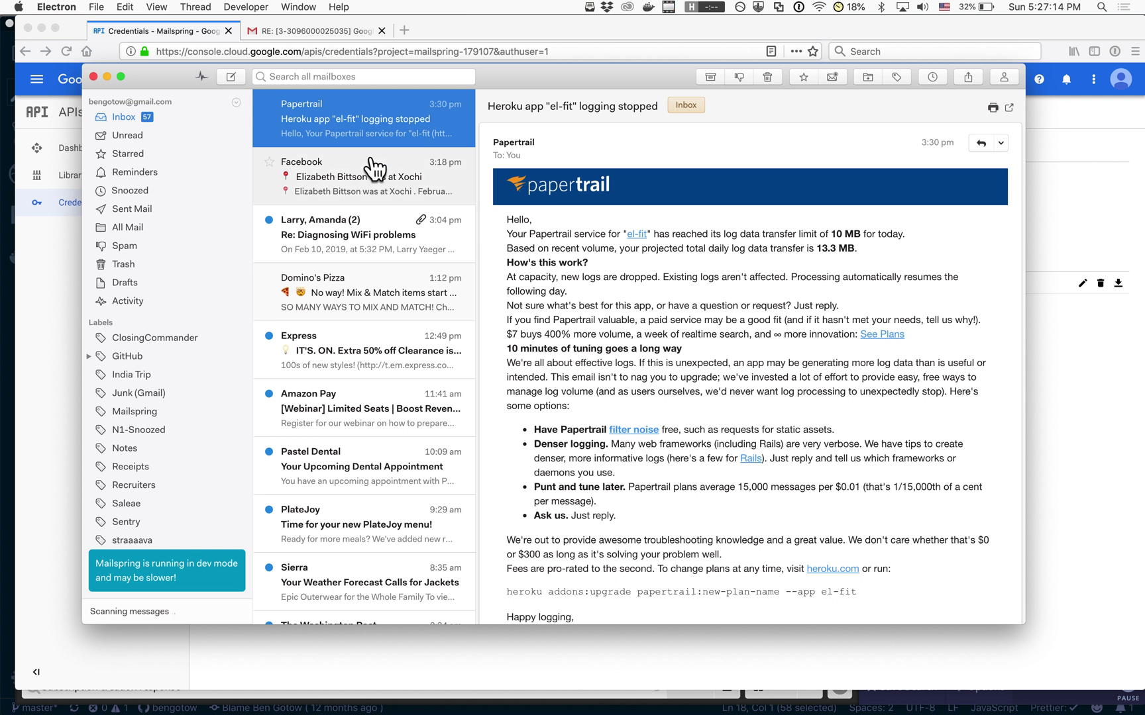
# Step: Add another account from the account menu, choosing Gmail or G Suite
pyautogui.click(236, 103)
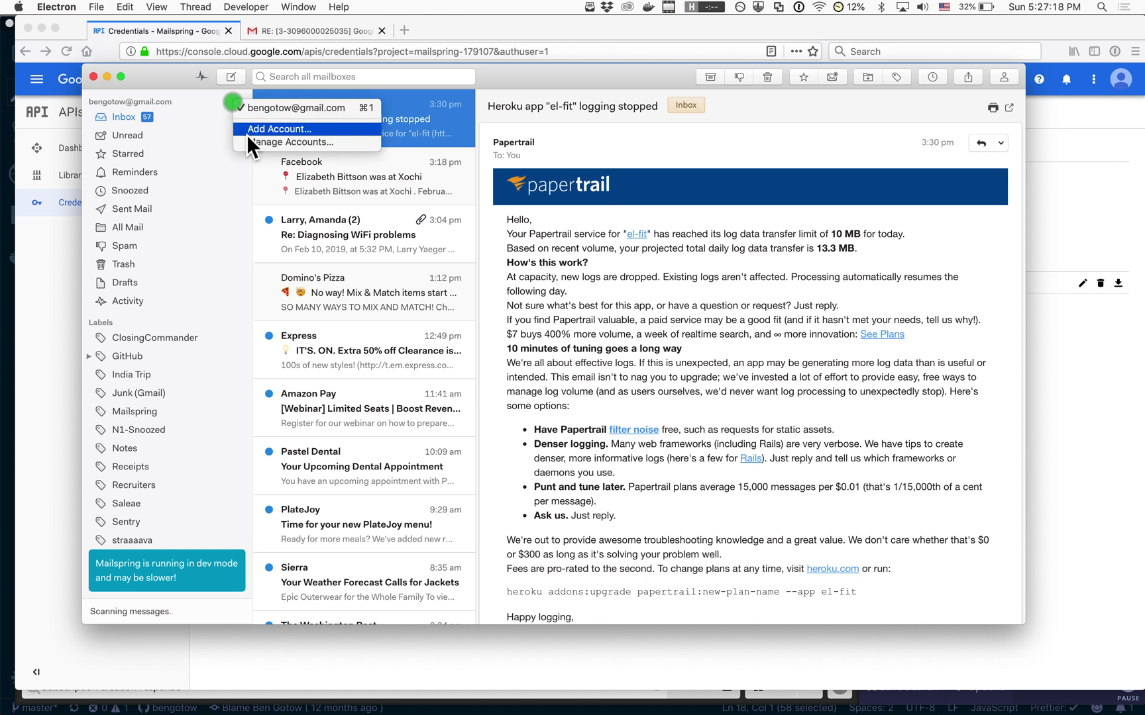
pyautogui.click(247, 130)
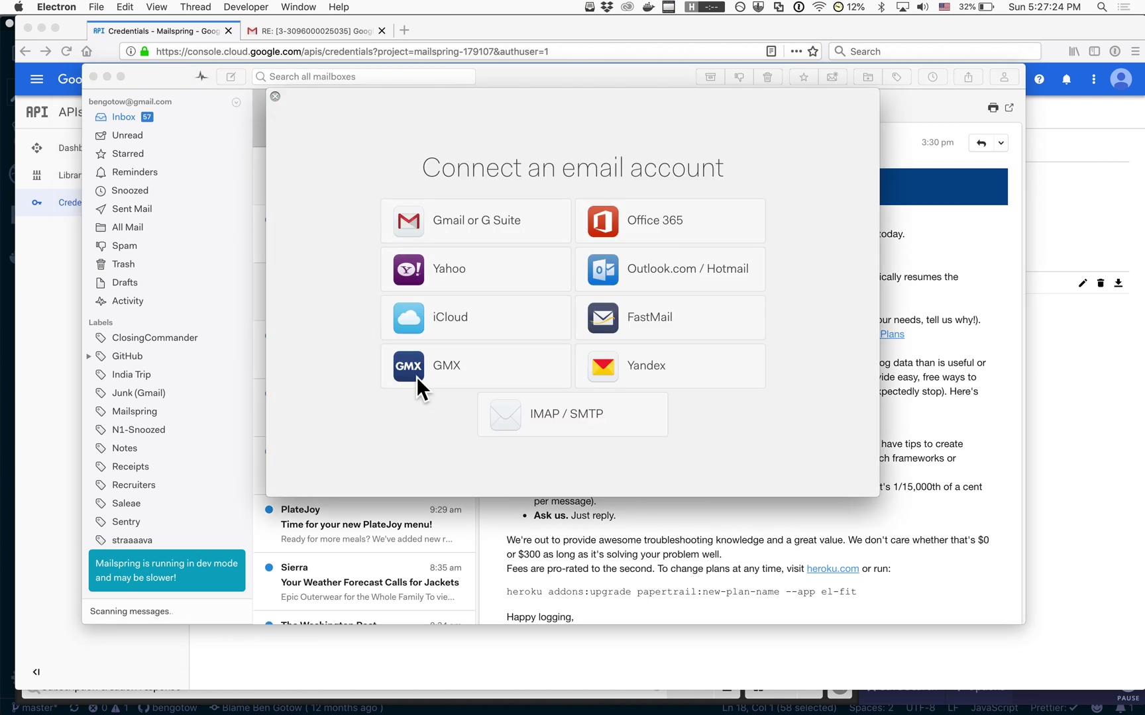
pyautogui.click(438, 227)
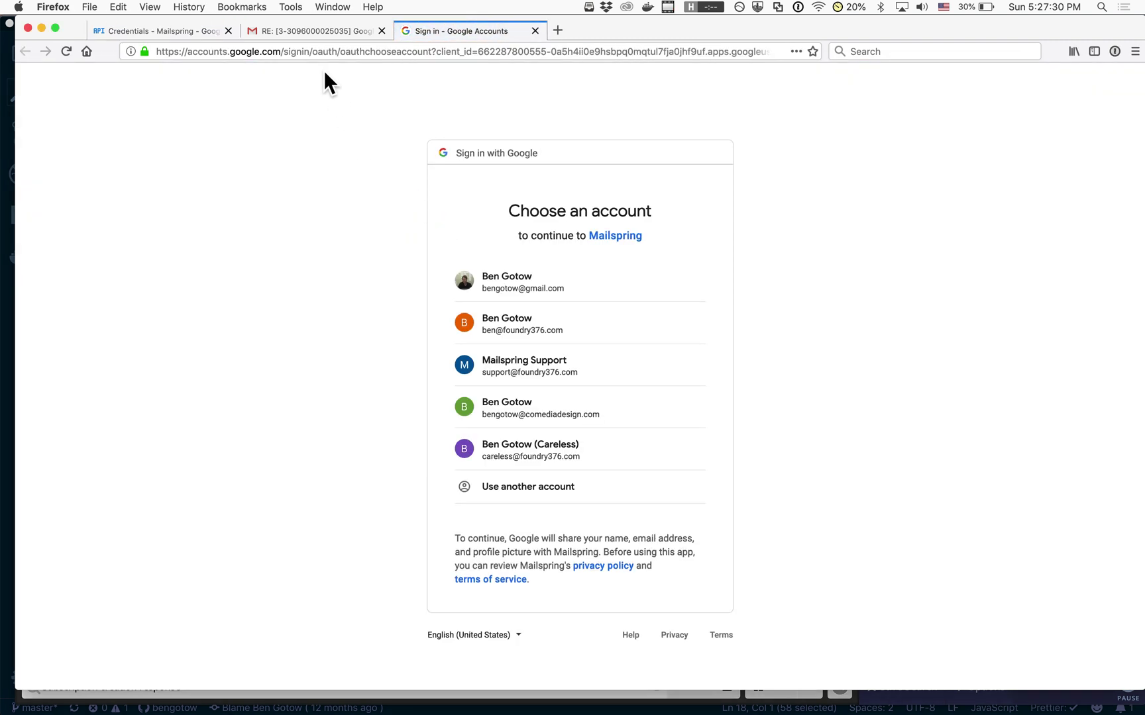
# Step: Inspect the sign-in URL's local redirect port, then sign in with the second listed Google account
pyautogui.click(736, 56)
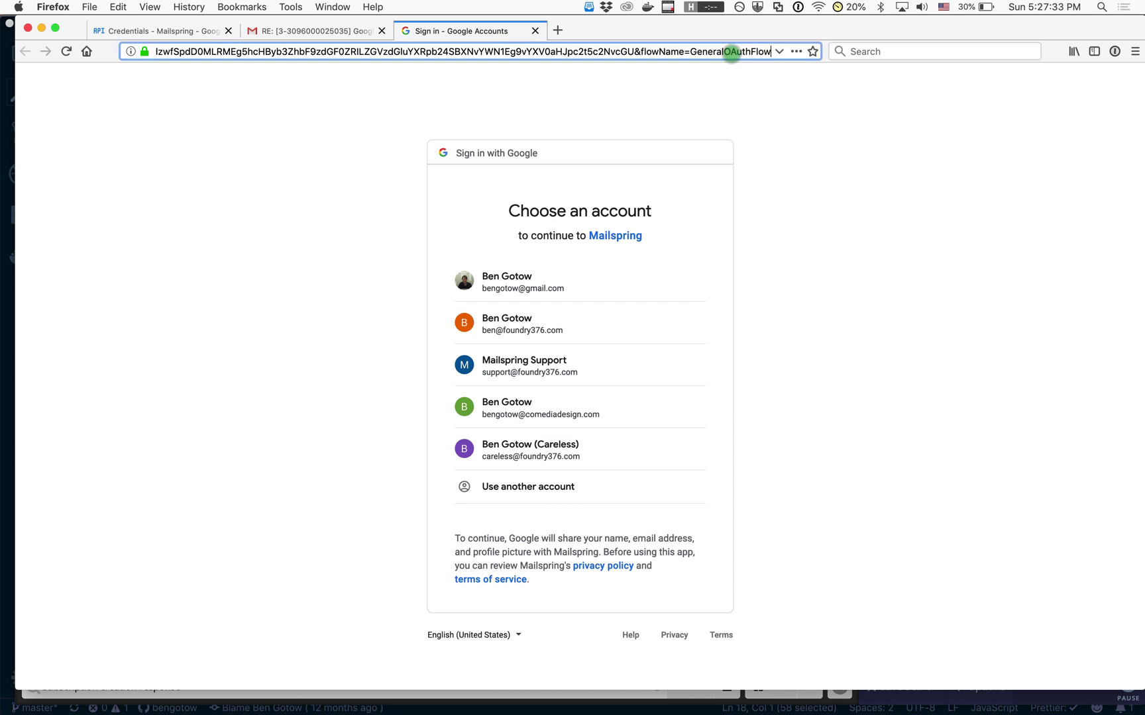
pyautogui.moveTo(208, 56)
pyautogui.mouseDown()
pyautogui.moveTo(263, 59)
pyautogui.moveTo(152, 57)
pyautogui.moveTo(194, 59)
pyautogui.mouseUp()
pyautogui.click(194, 53)
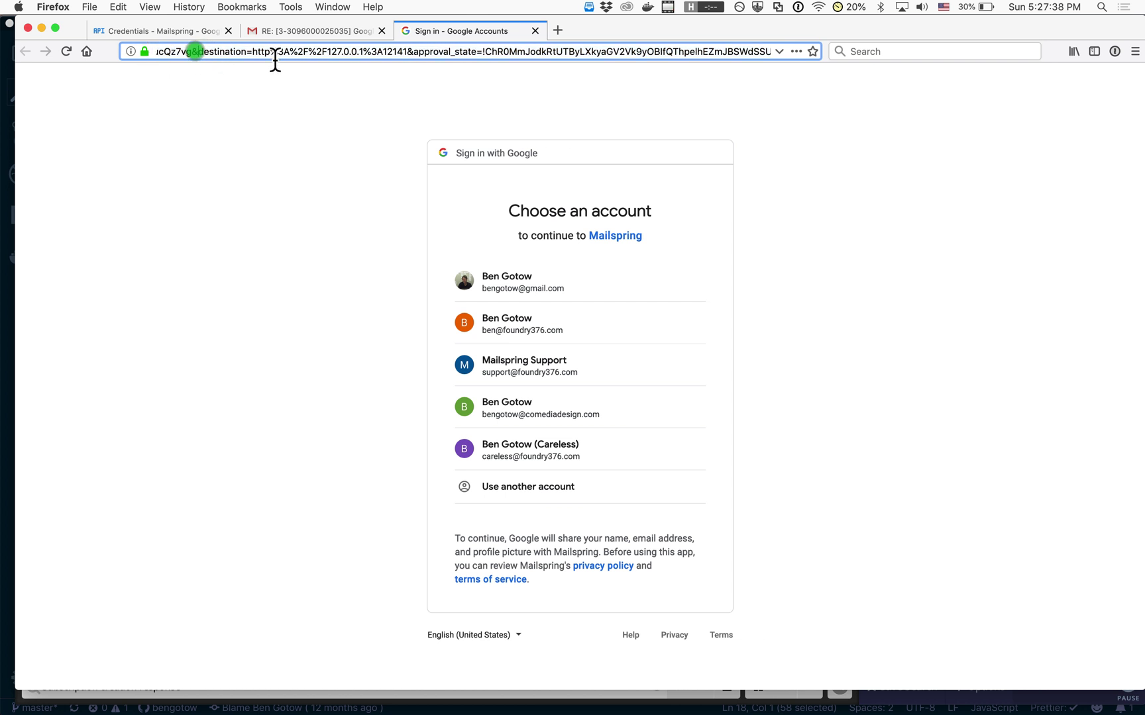
pyautogui.moveTo(265, 53); pyautogui.dragTo(396, 61)
pyautogui.doubleClick(395, 53)
pyautogui.click(352, 156)
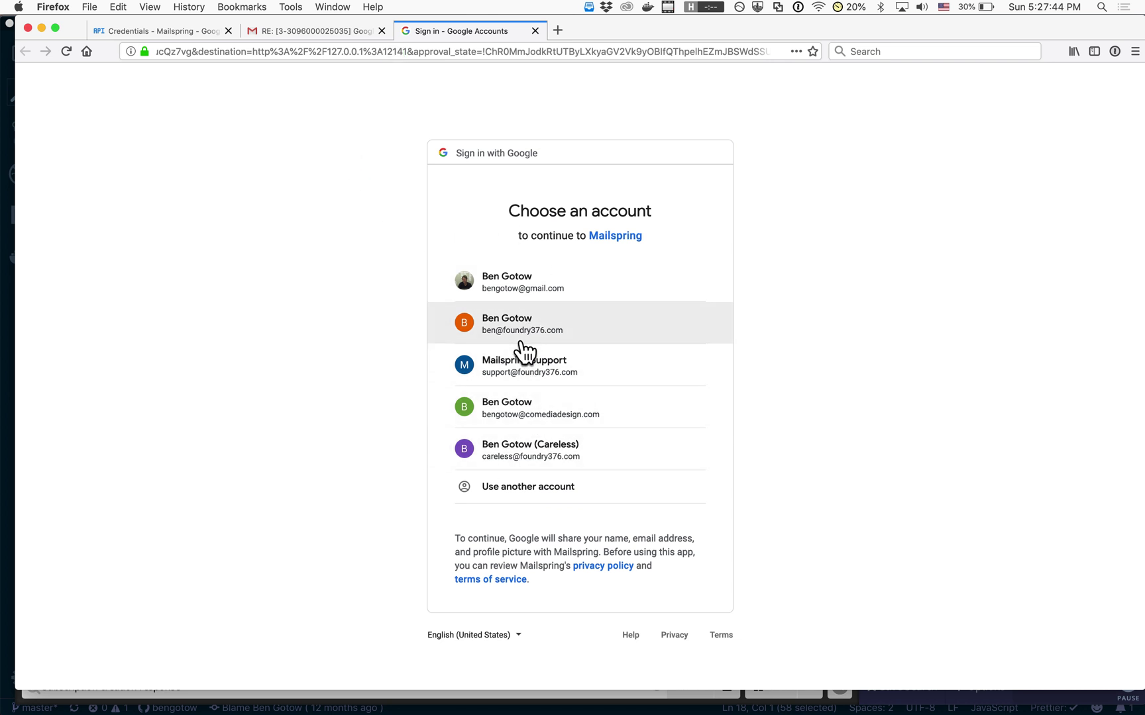
pyautogui.click(505, 334)
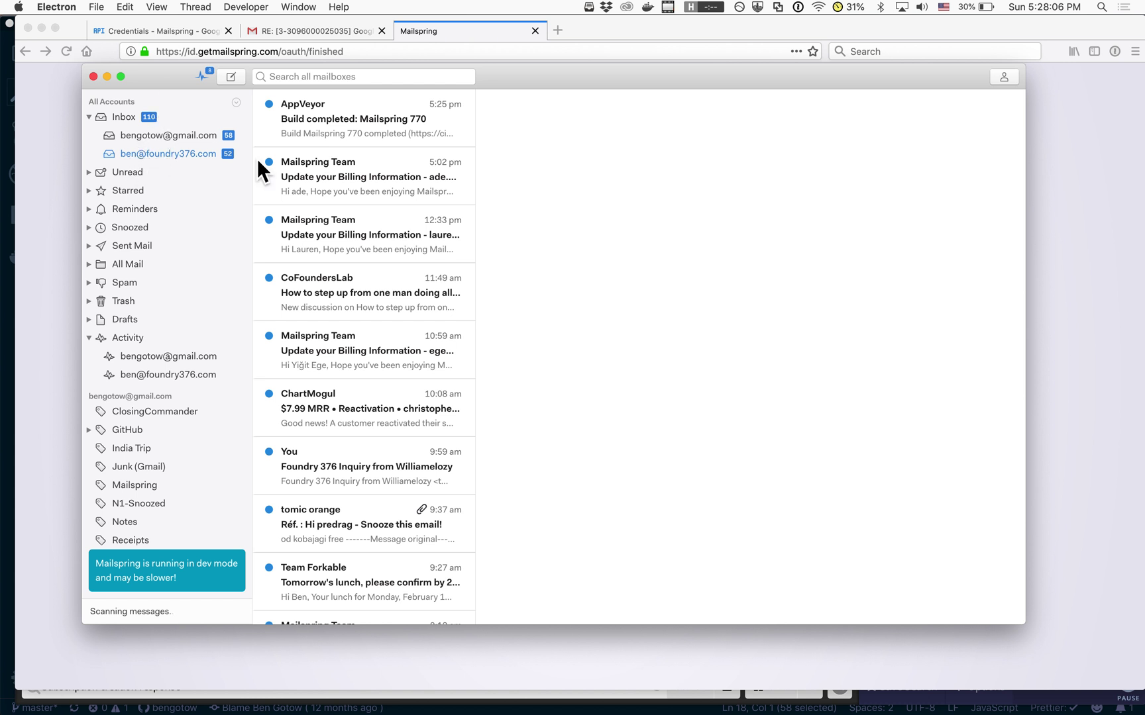
# Step: Scroll the unified inbox and open 'Time for your new PlateJoy menu!'
pyautogui.scroll(-5, 366, 319)
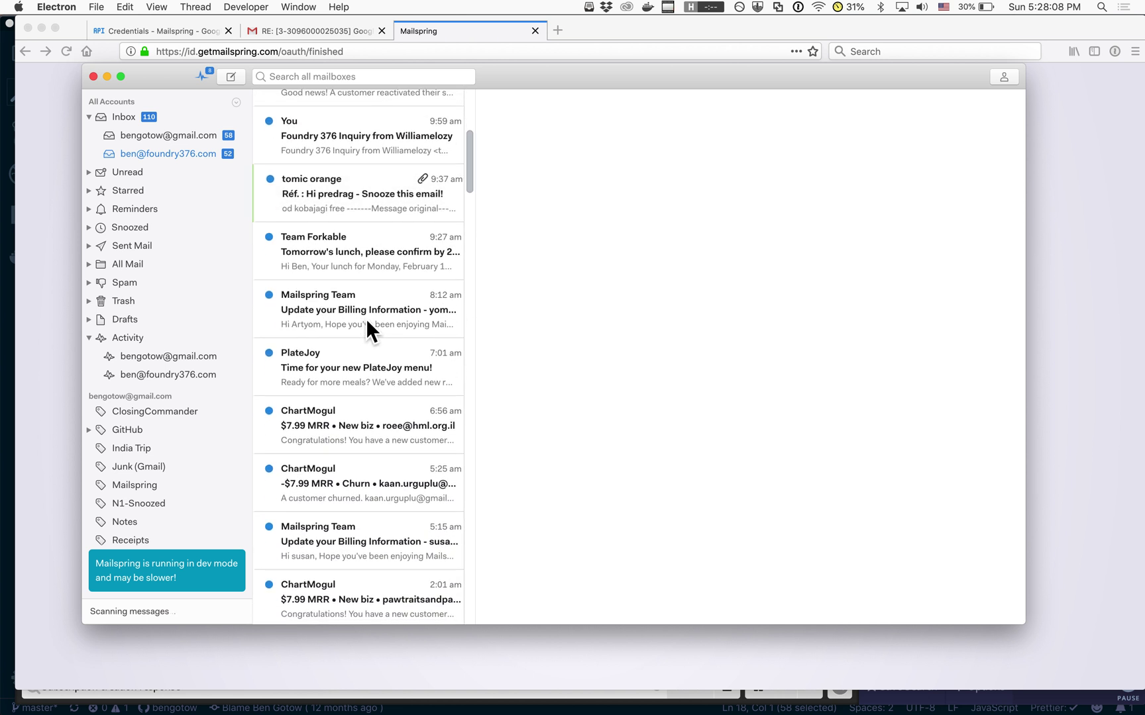
pyautogui.scroll(2, 366, 319)
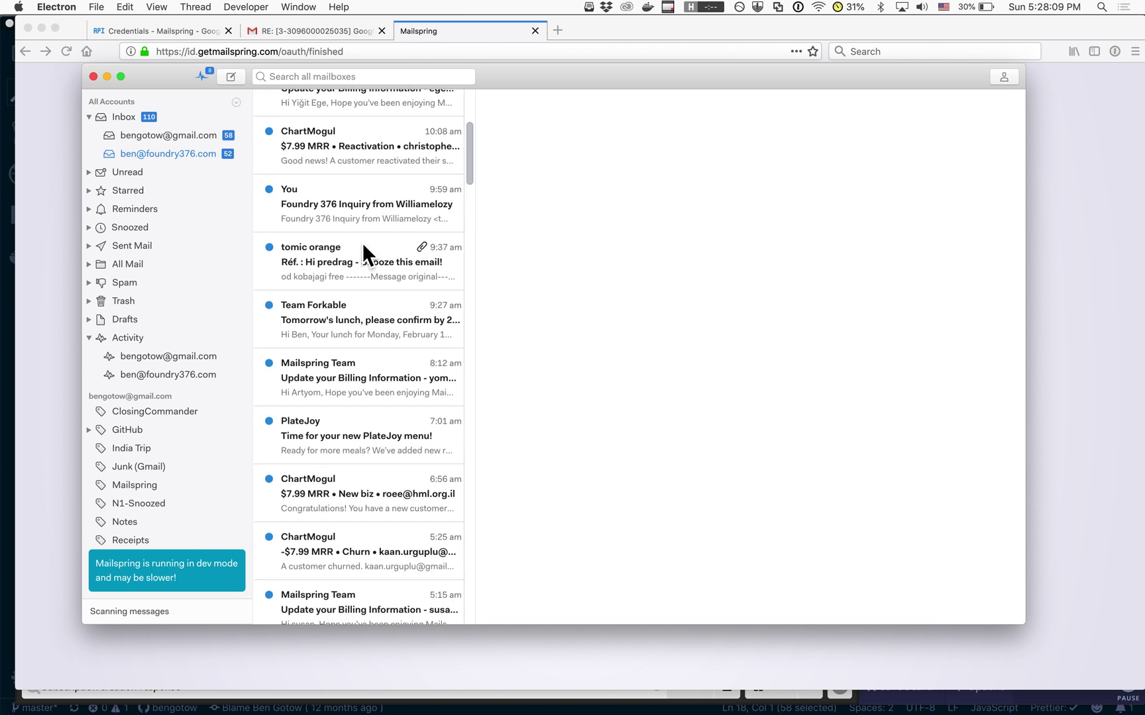
pyautogui.click(365, 452)
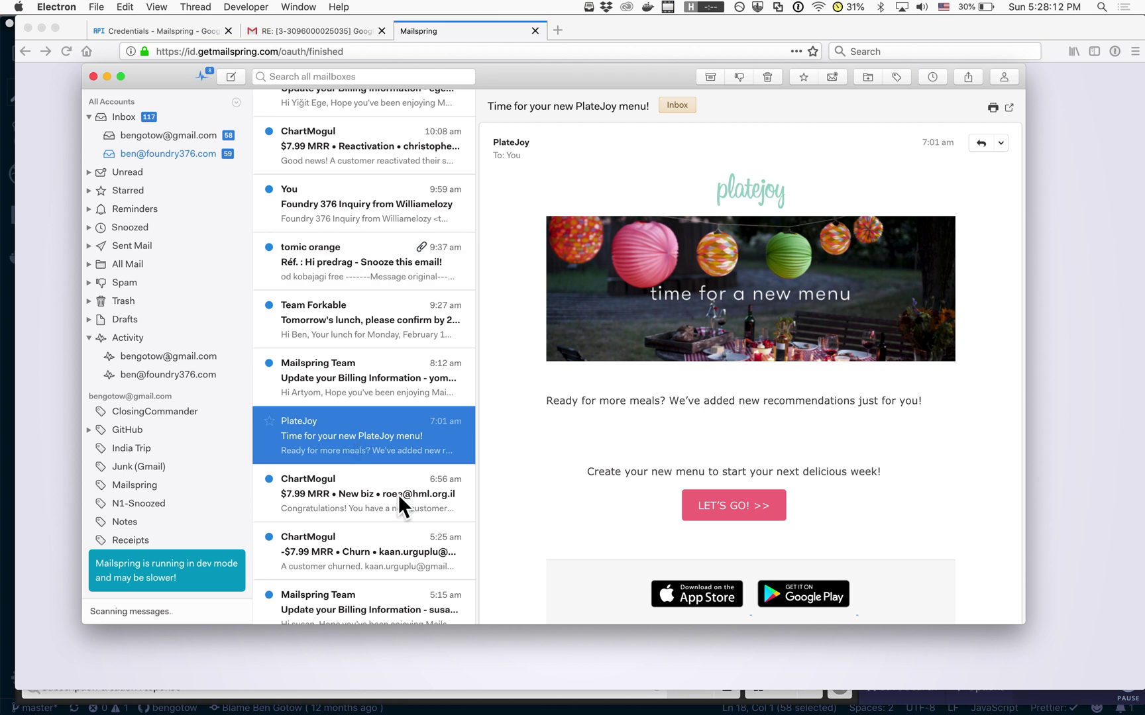
pyautogui.scroll(-6, 405, 497)
pyautogui.scroll(7, 398, 309)
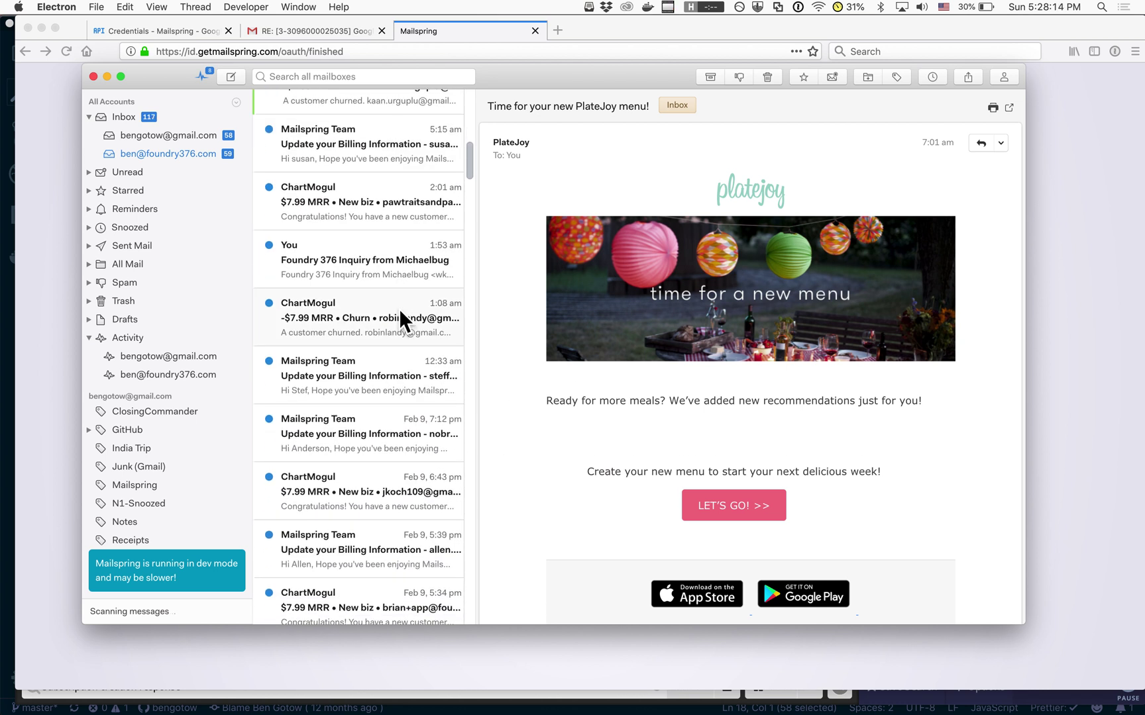
pyautogui.moveTo(525, 79); pyautogui.dragTo(550, 141)
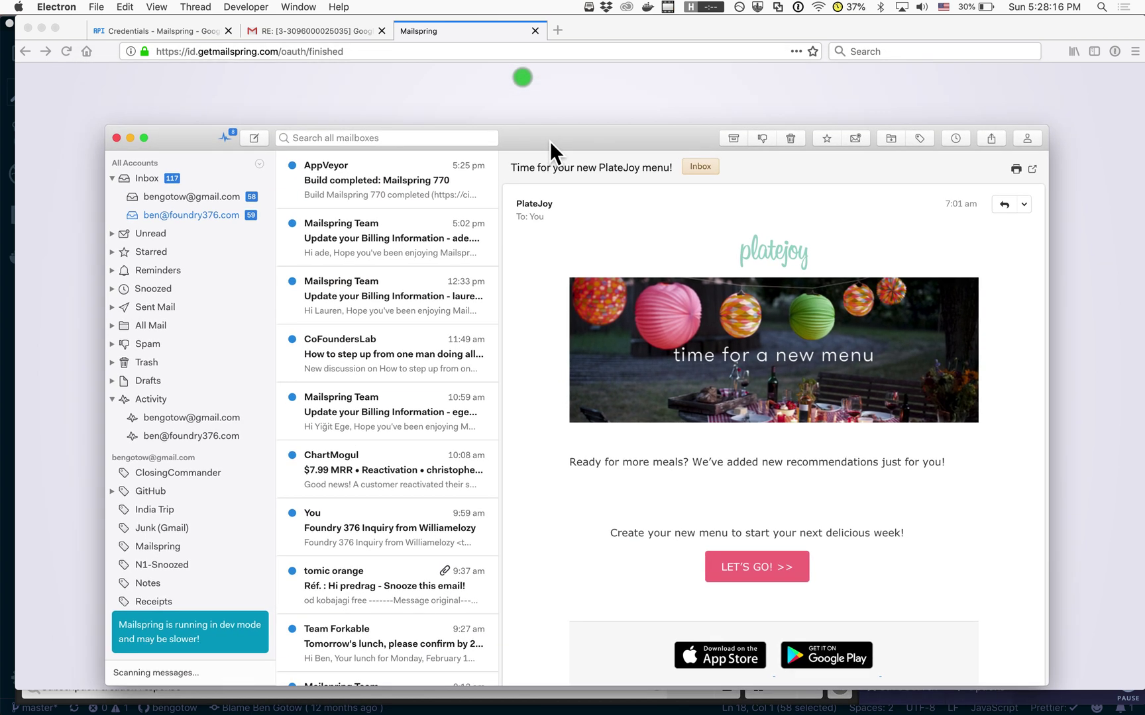
pyautogui.click(479, 82)
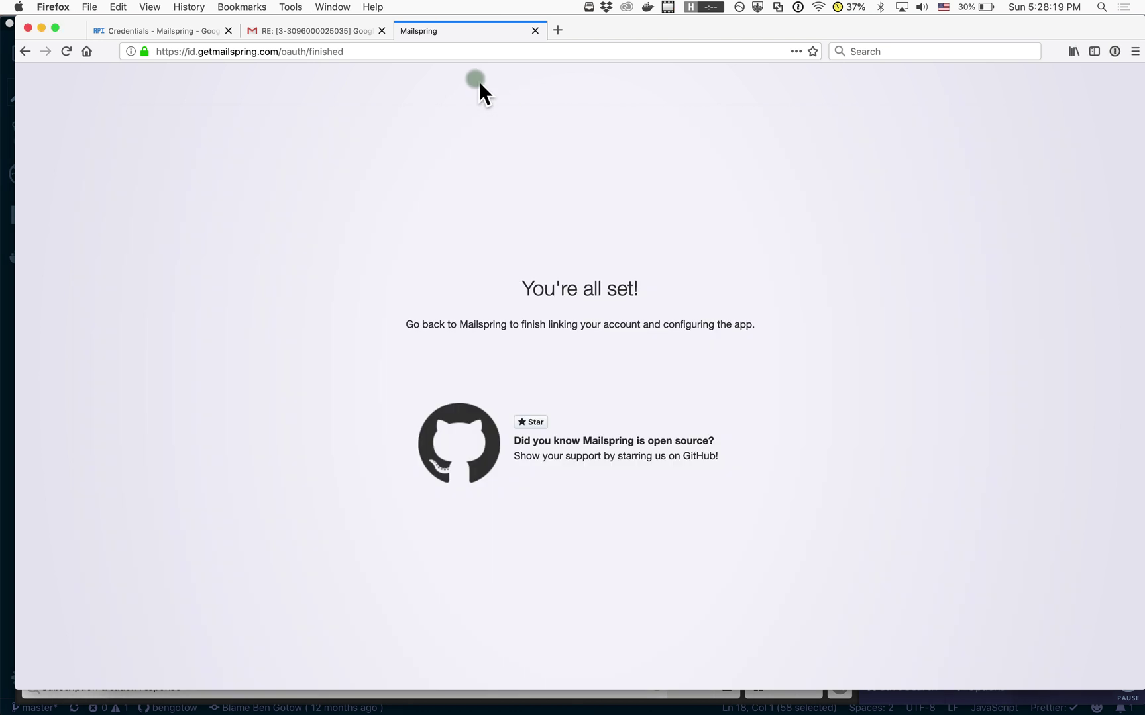
pyautogui.click(370, 51)
pyautogui.click(370, 49)
pyautogui.doubleClick(370, 47)
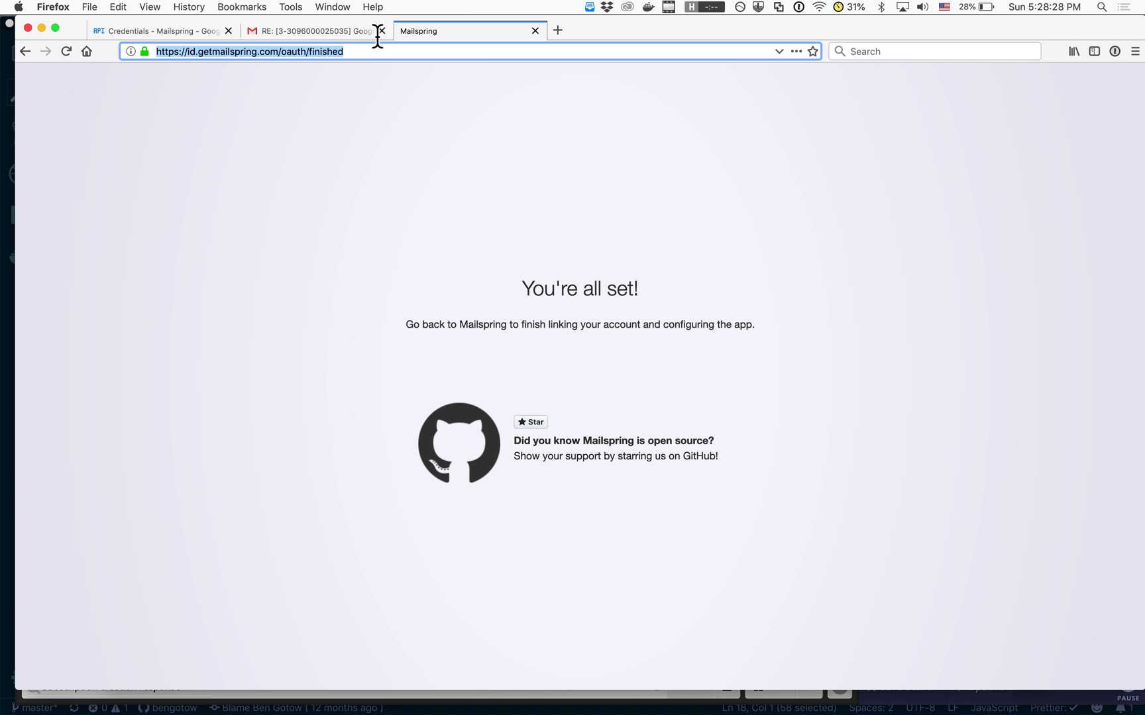
pyautogui.click(379, 120)
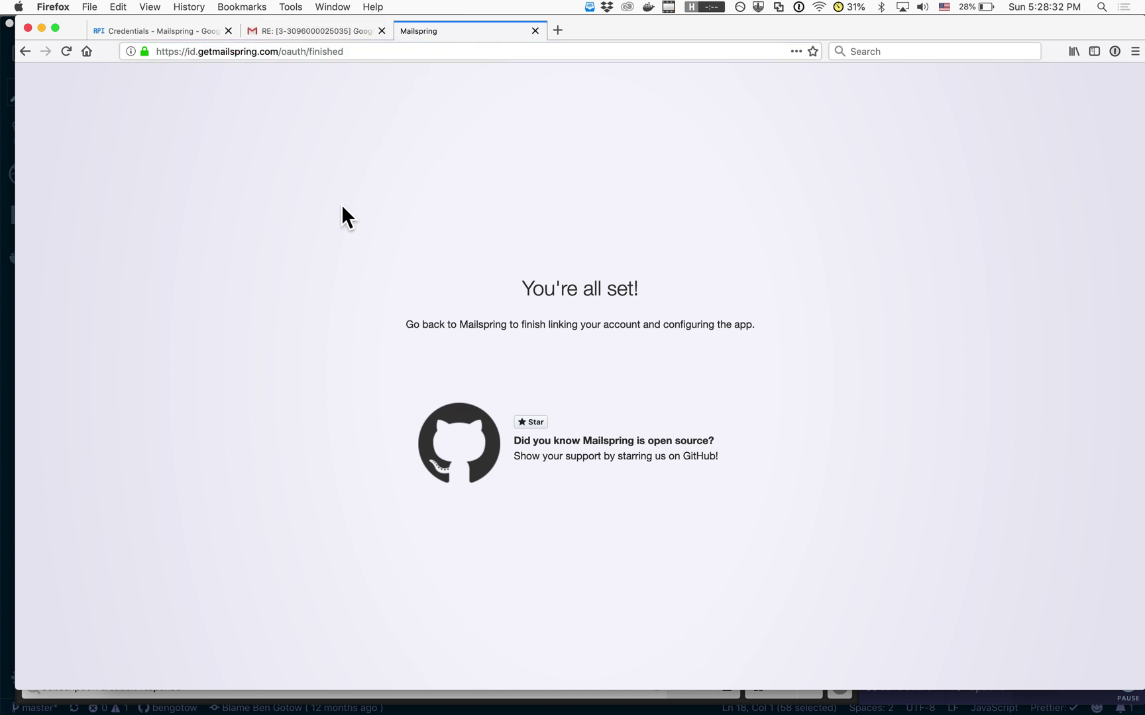
pyautogui.moveTo(340, 204); pyautogui.dragTo(813, 379)
pyautogui.click(785, 322)
pyautogui.press('super+Tab')
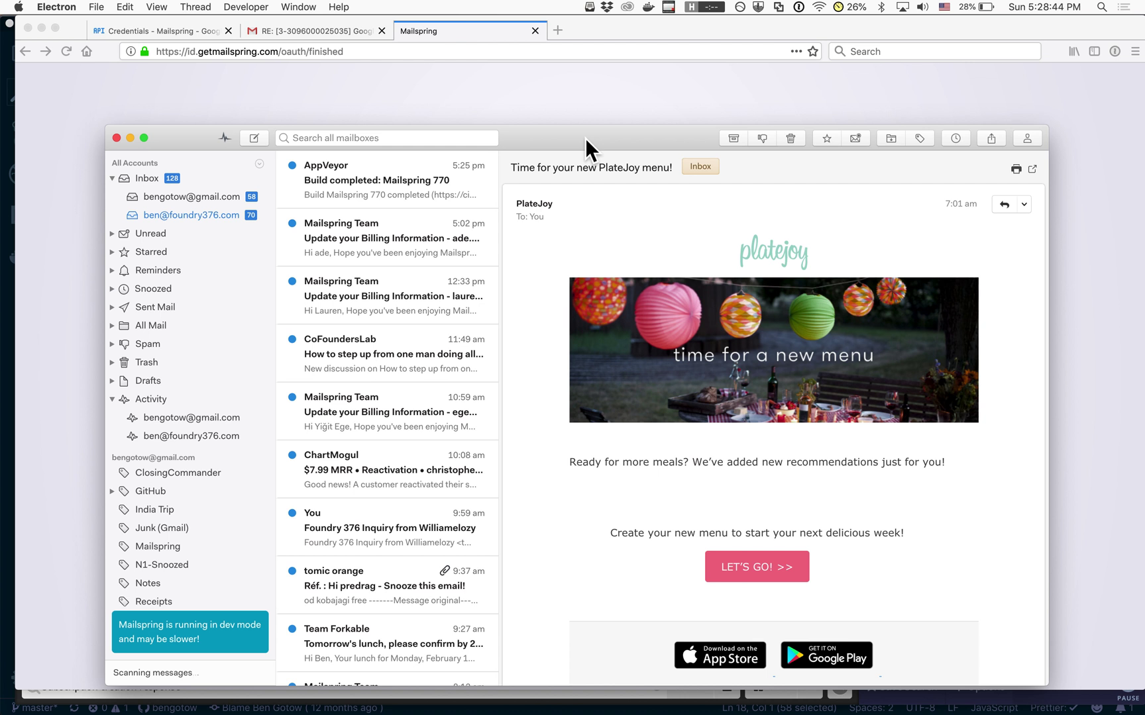
pyautogui.moveTo(585, 137); pyautogui.dragTo(579, 93)
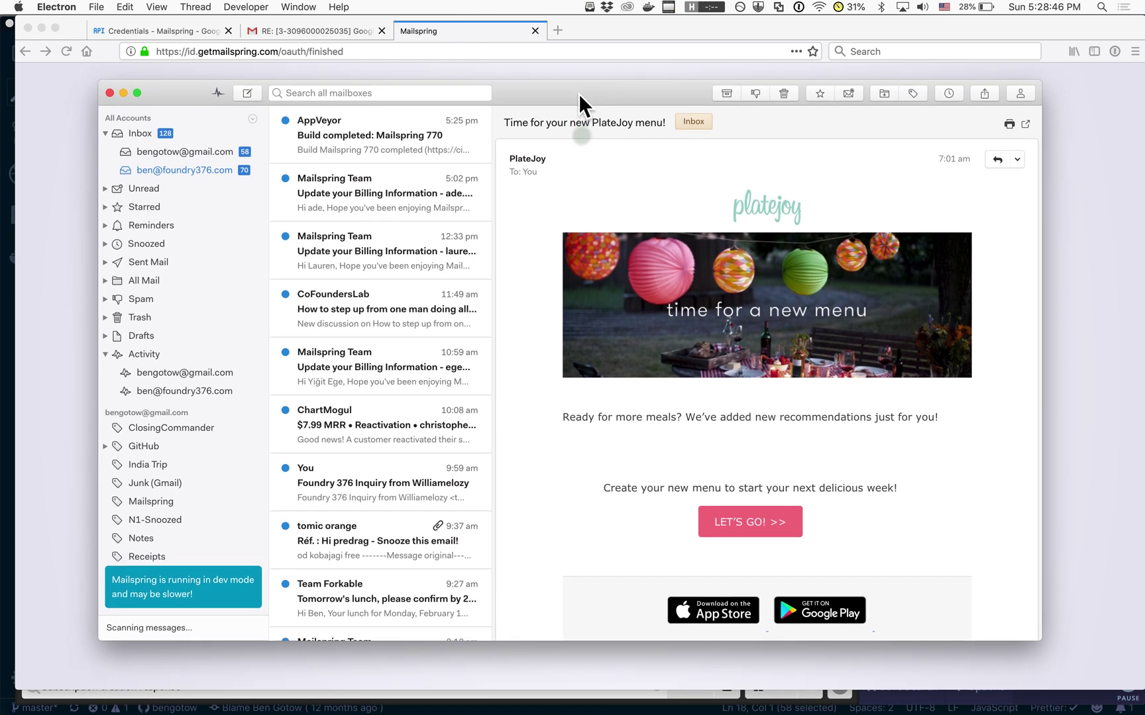
pyautogui.press('super+Tab')
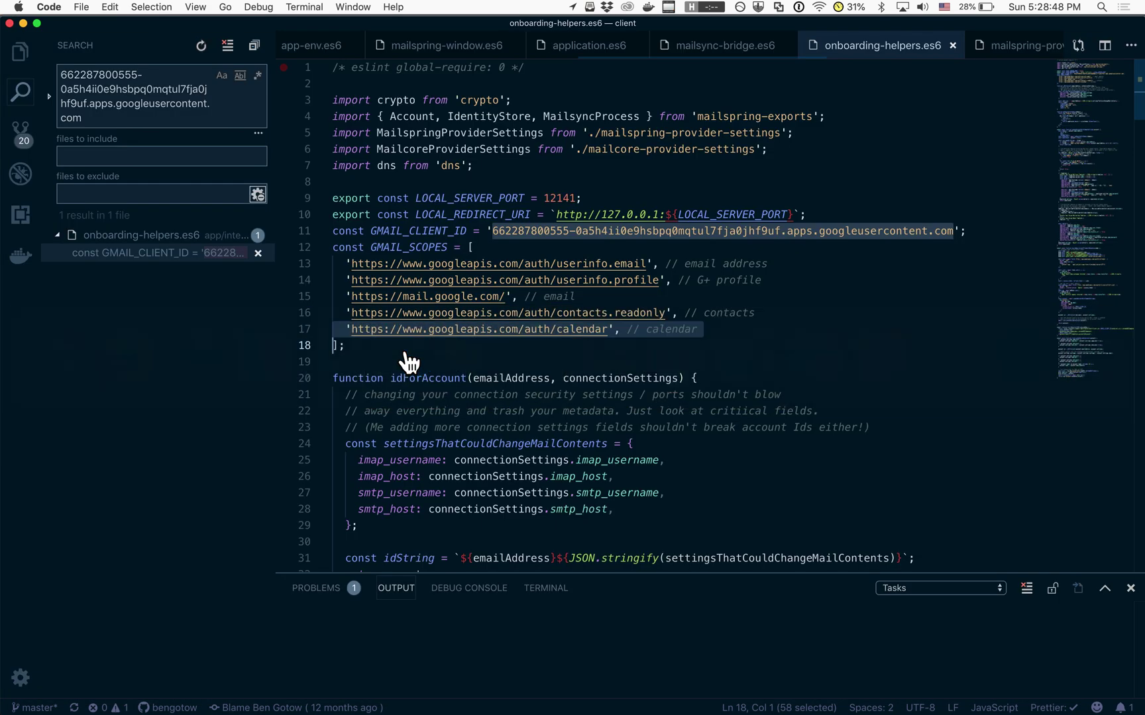
pyautogui.tripleClick(449, 267)
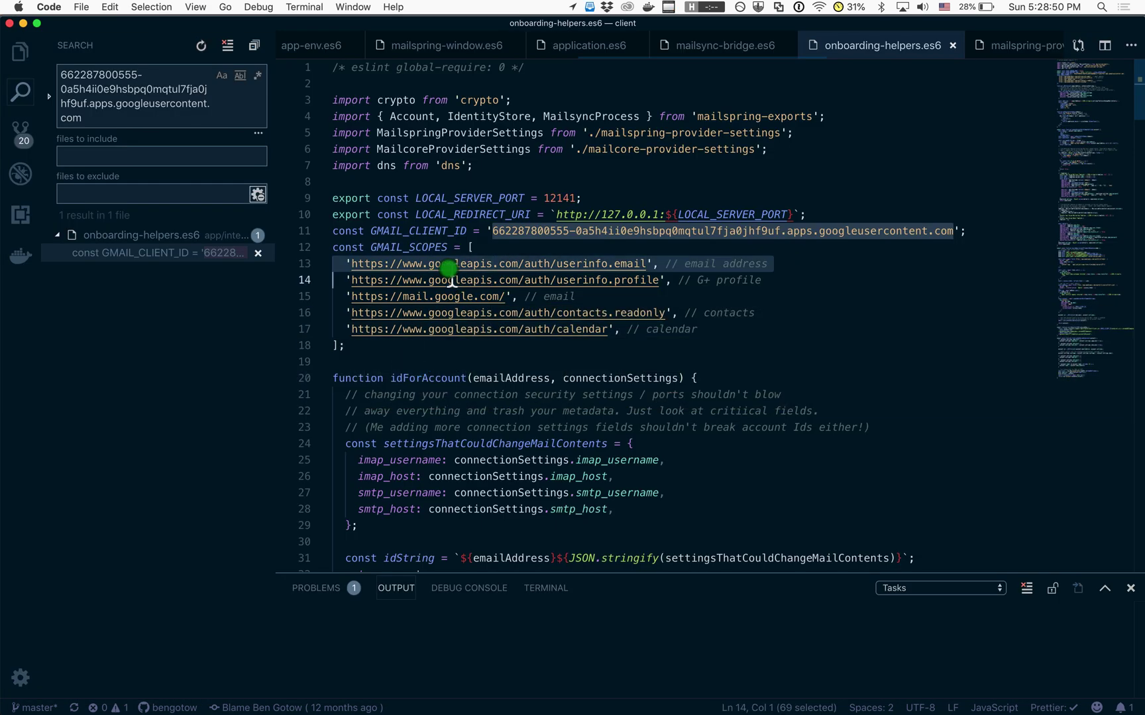
pyautogui.moveTo(451, 279); pyautogui.dragTo(456, 296)
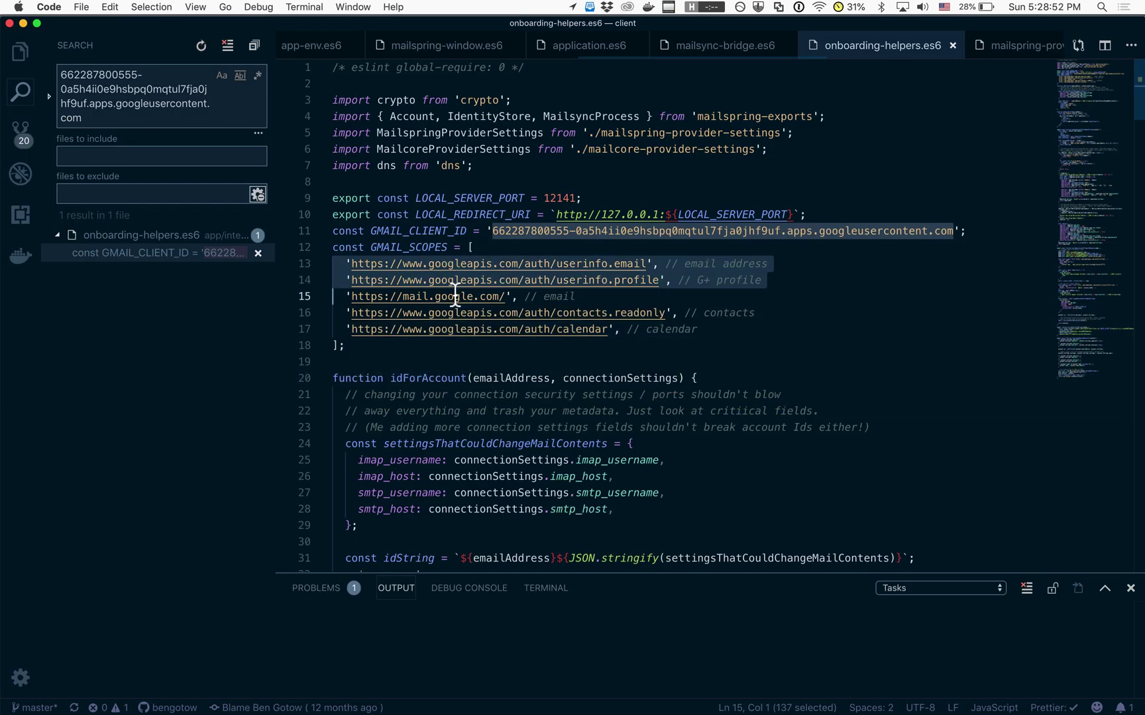
pyautogui.moveTo(352, 298); pyautogui.dragTo(508, 309)
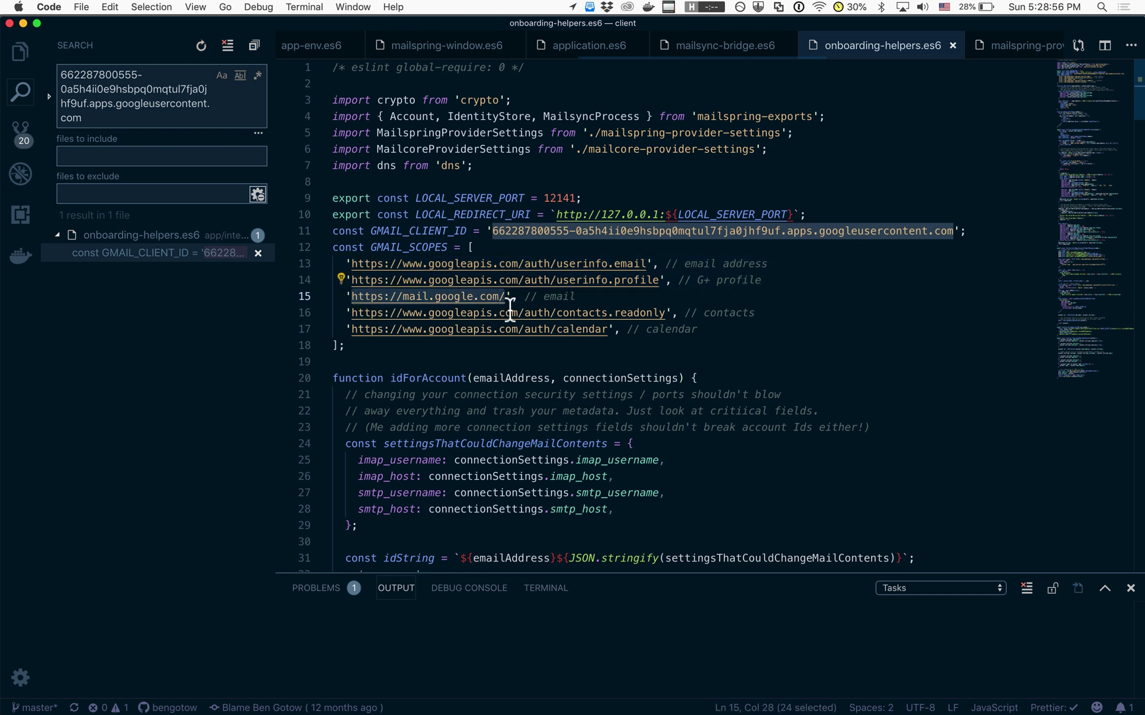
pyautogui.click(510, 308)
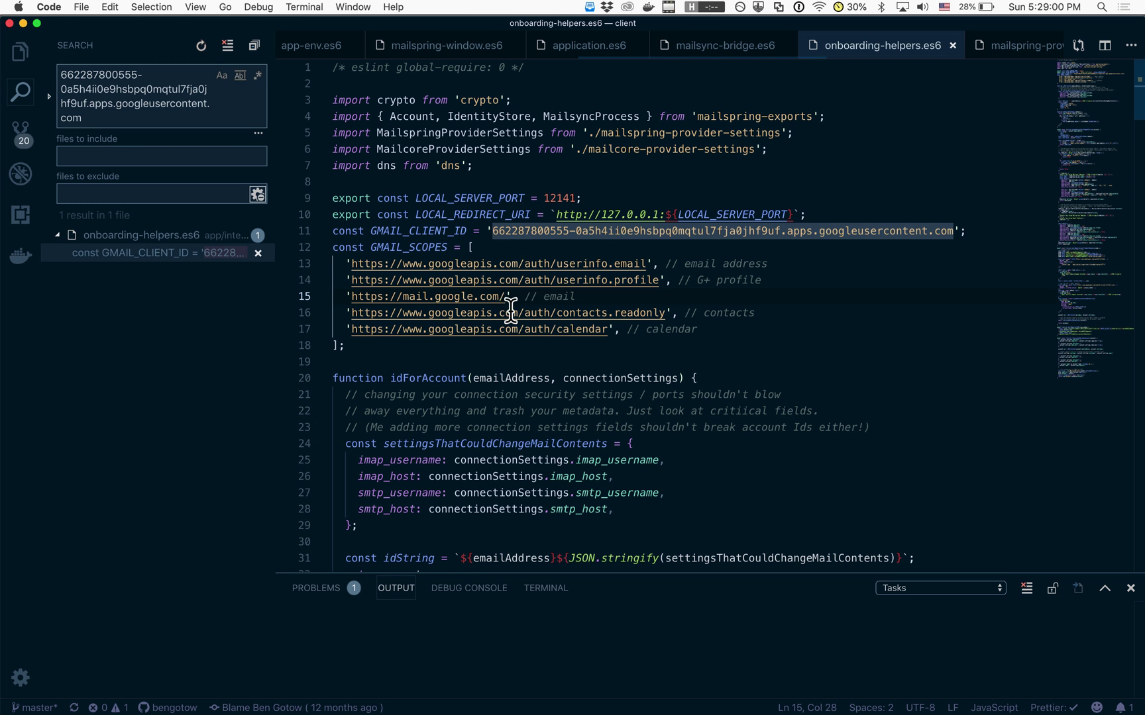
pyautogui.press('super+Tab')
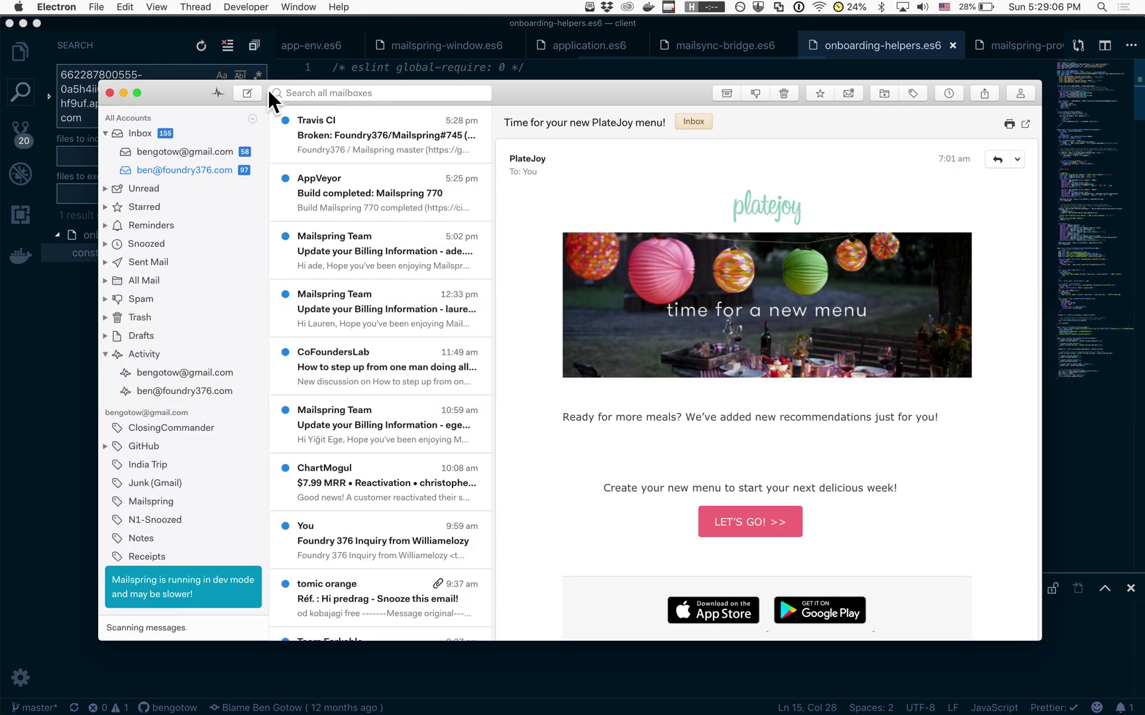
# Step: Start a new message and add a contact suggested while typing in the To field
pyautogui.click(258, 91)
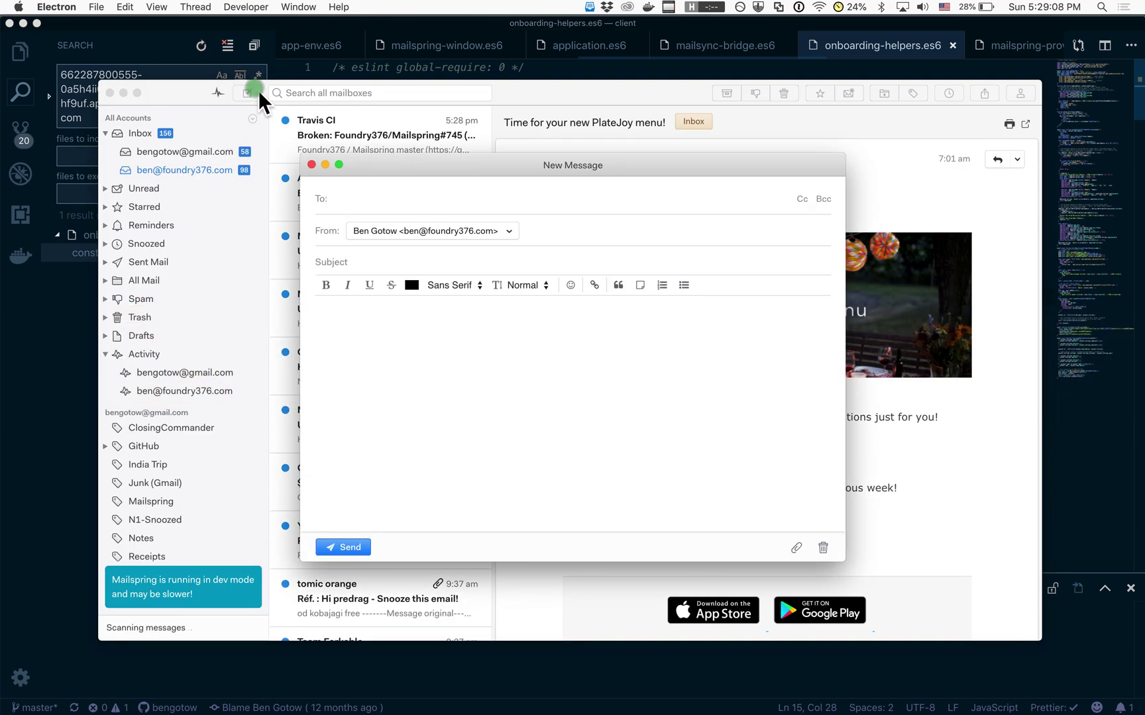
pyautogui.click(369, 199)
pyautogui.write('ben')
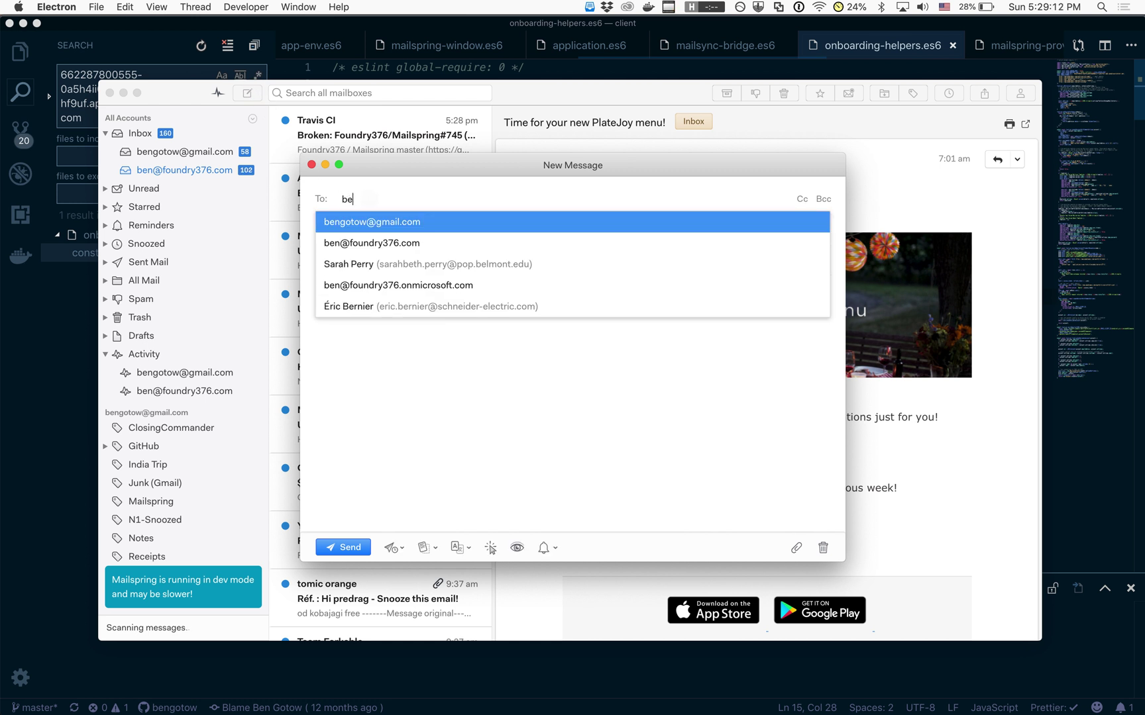
pyautogui.press('BackSpace')
pyautogui.press('BackSpace')
pyautogui.press('BackSpace')
pyautogui.write('sa')
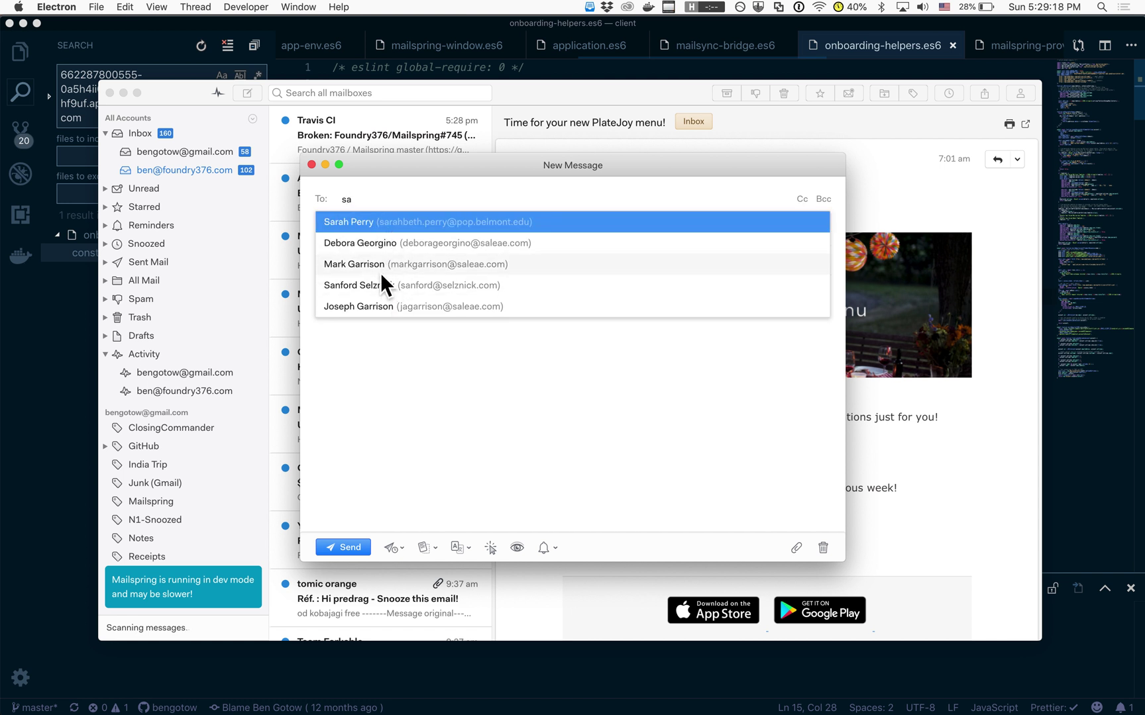
pyautogui.click(380, 271)
# Step: Remove the added recipient and close the draft
pyautogui.click(379, 200)
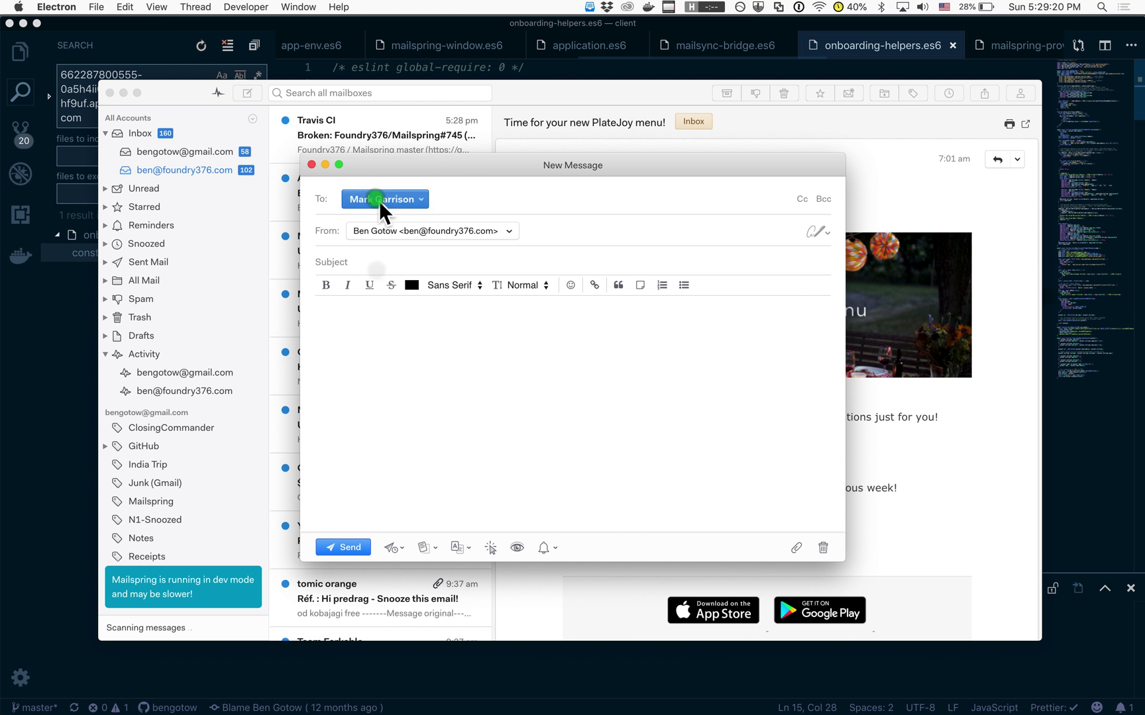
pyautogui.press('BackSpace')
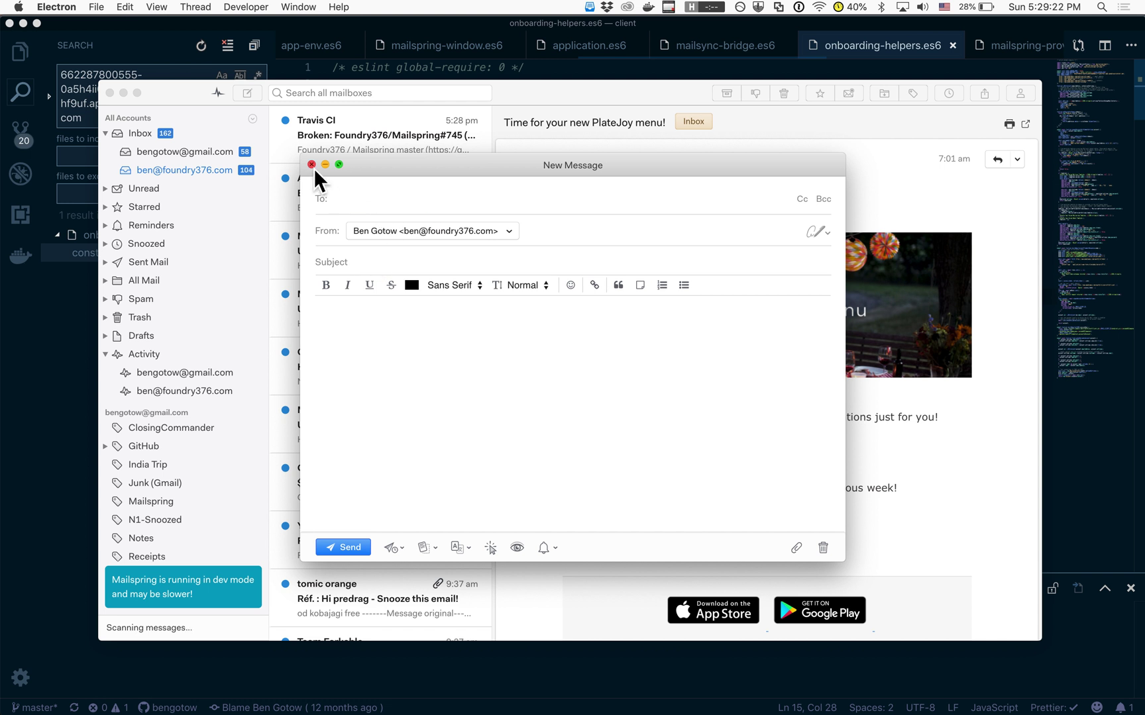
pyautogui.click(369, 207)
pyautogui.click(312, 166)
# Step: Select the calendar scope line in VS Code, then open Developer > Calendar Preview in Mailspring
pyautogui.click(33, 286)
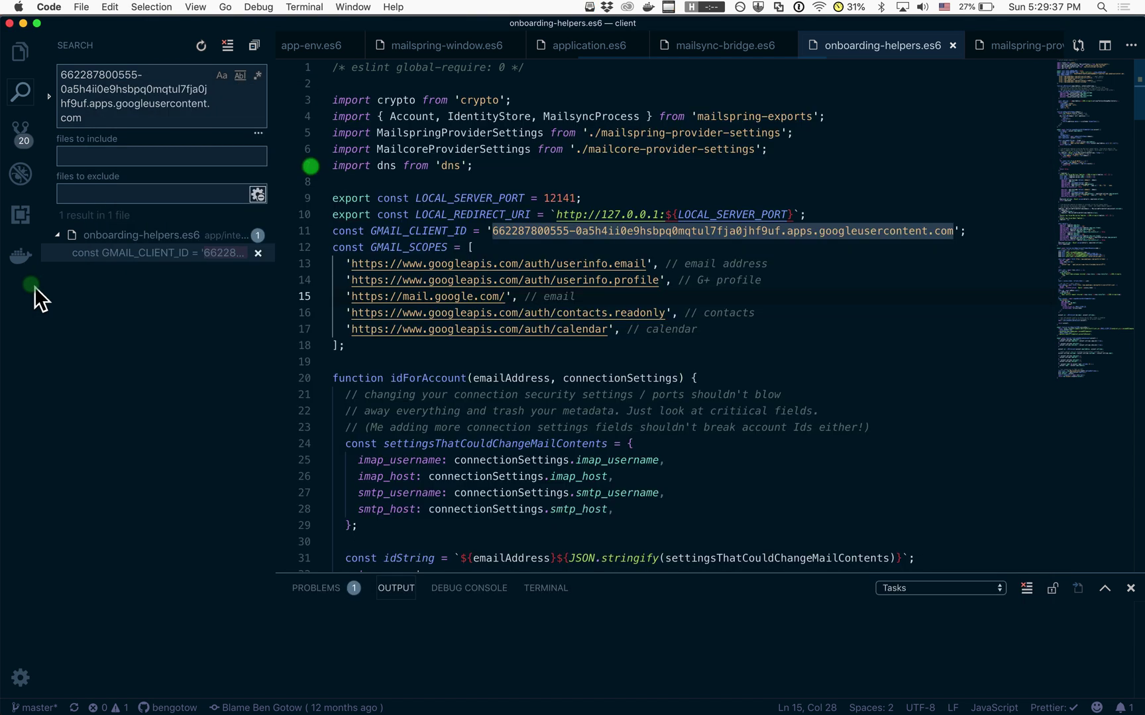
pyautogui.tripleClick(537, 331)
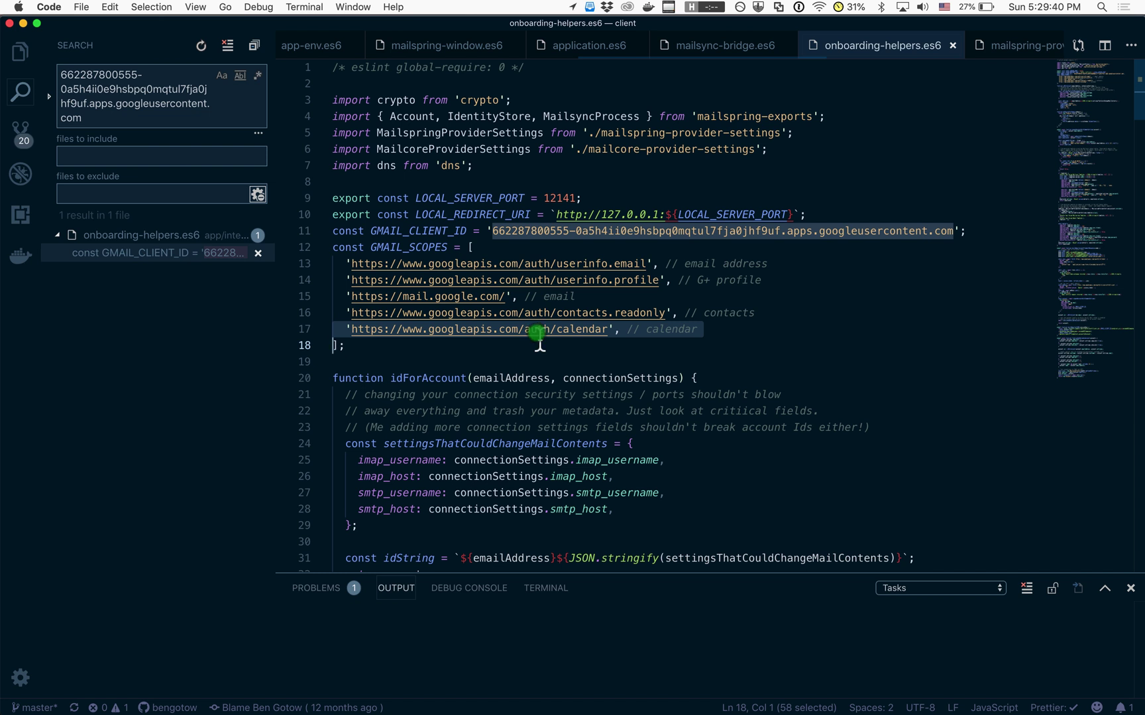
pyautogui.press('super+Tab')
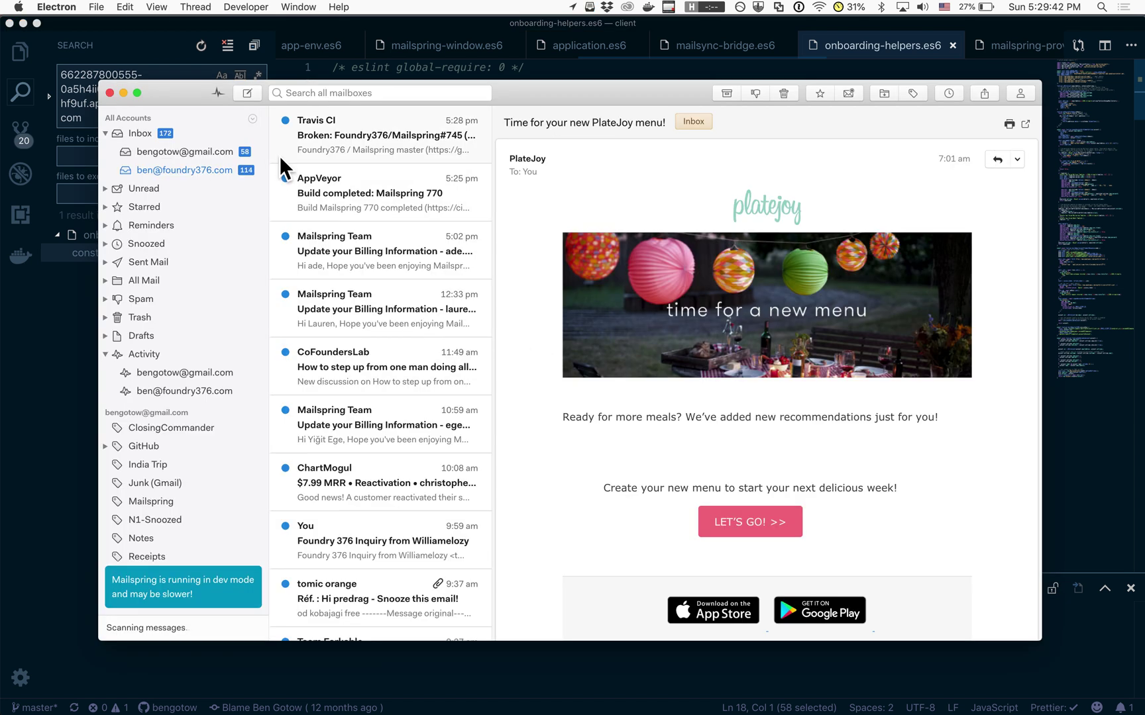
pyautogui.click(246, 7)
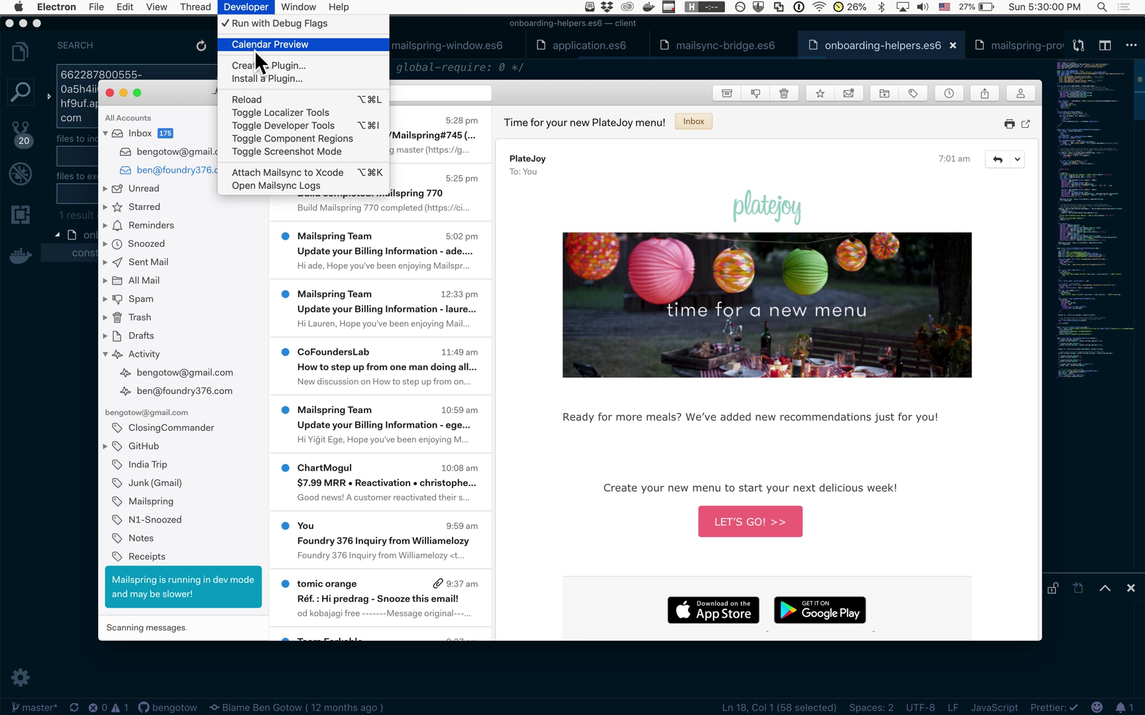
pyautogui.click(254, 49)
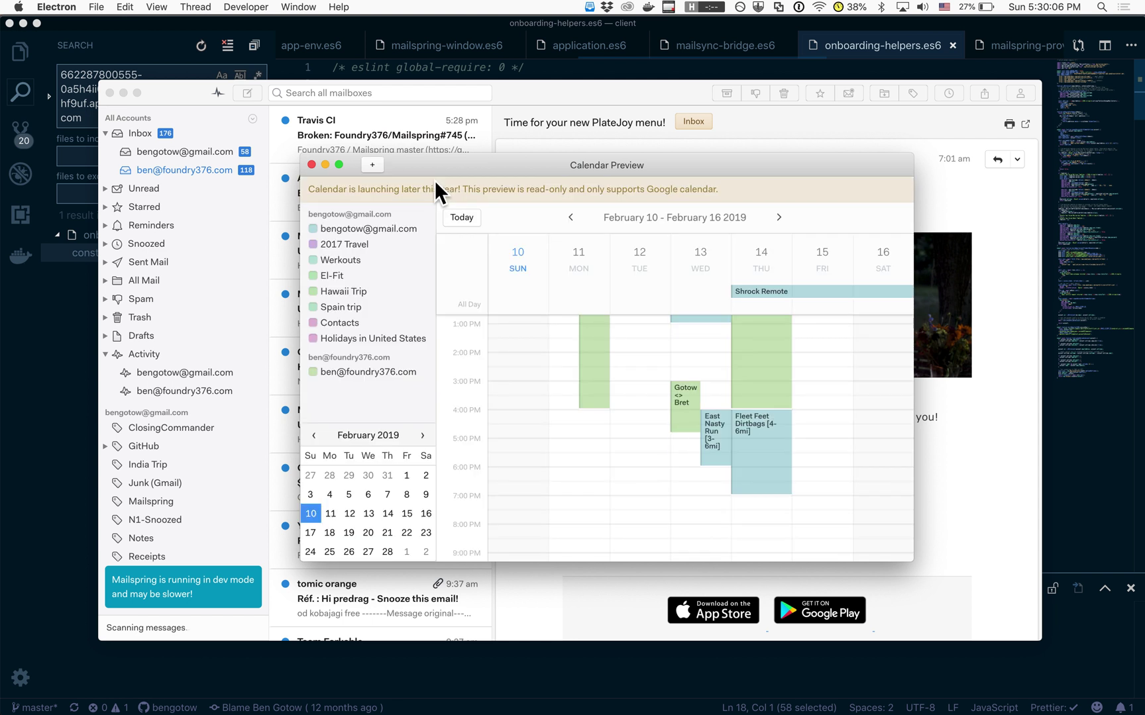
# Step: Scroll the Calendar Preview week view forward to February 24 – March 2
pyautogui.scroll(5, 590, 403)
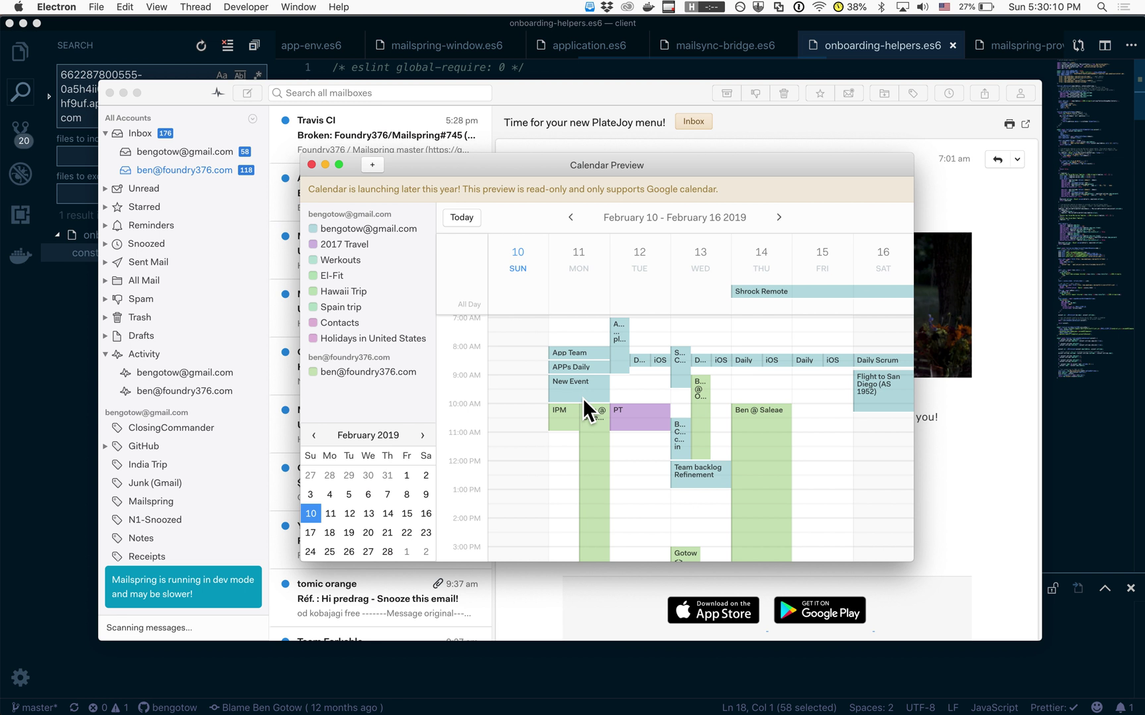
pyautogui.scroll(-1, 620, 451)
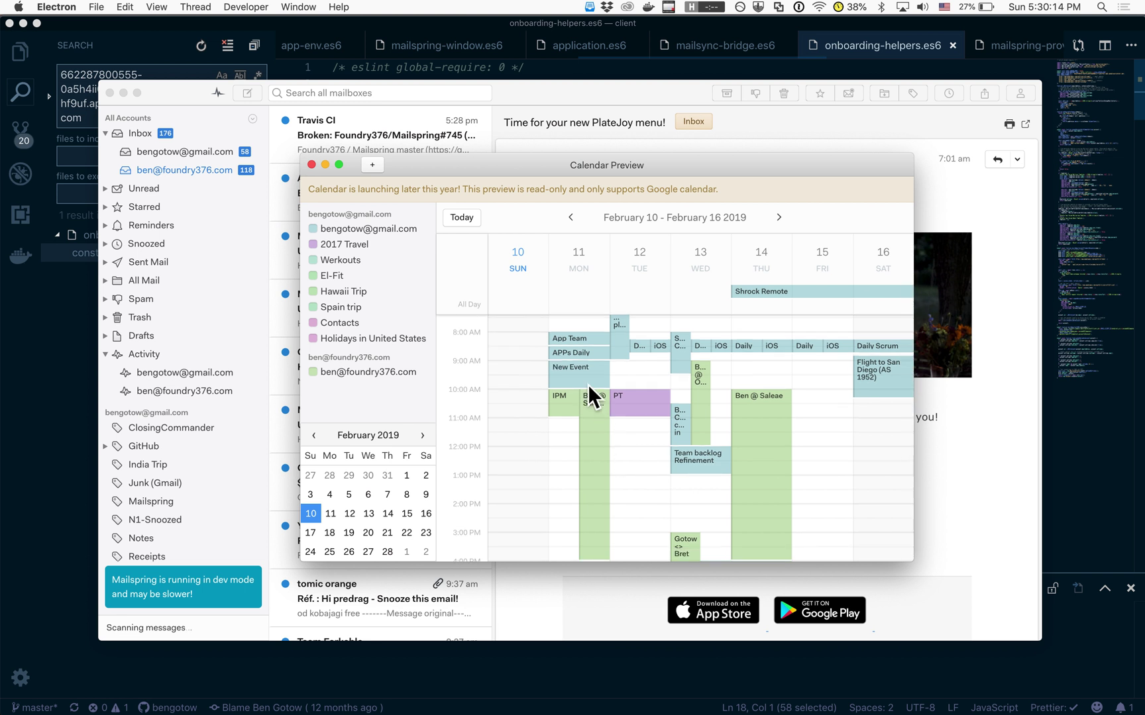
pyautogui.hscroll(10, 763, 423)
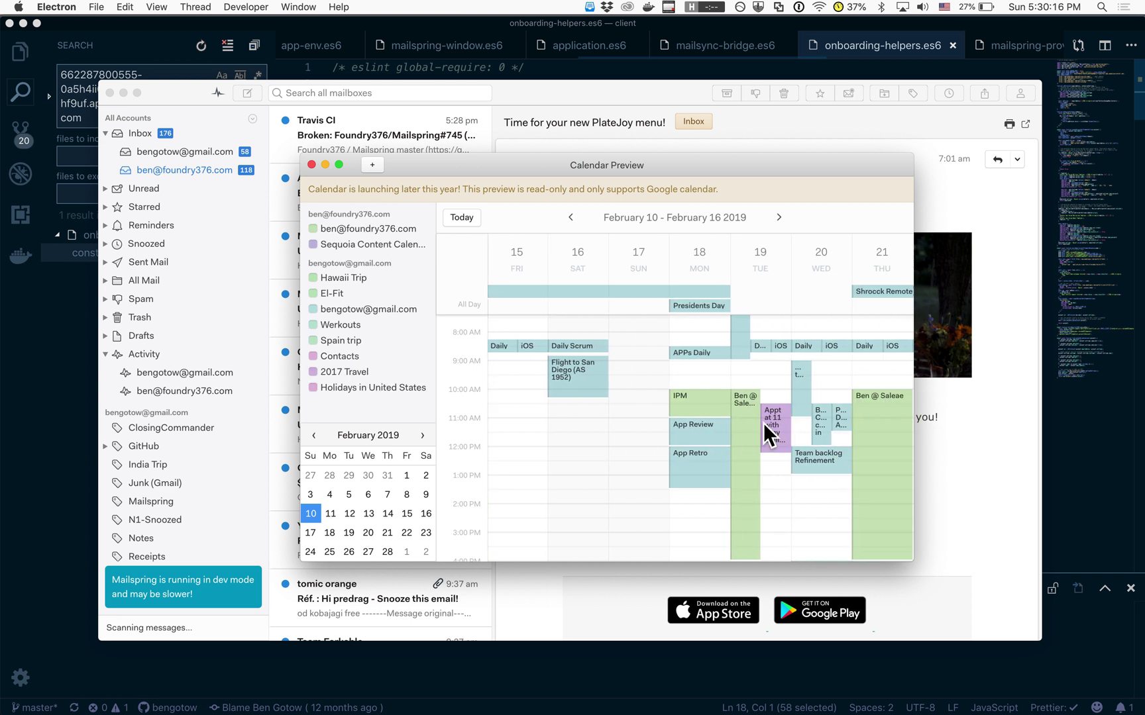
pyautogui.hscroll(10, 764, 424)
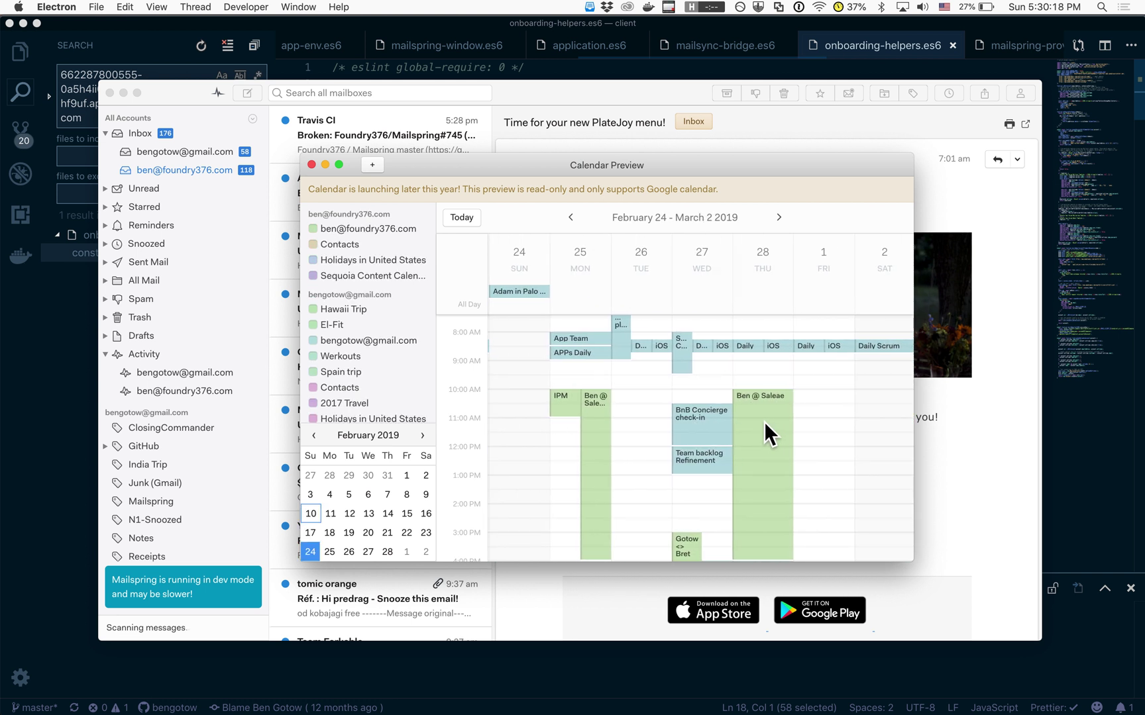
# Step: View the BnB Concierge check-in and long Thursday event details, then close the preview
pyautogui.click(712, 426)
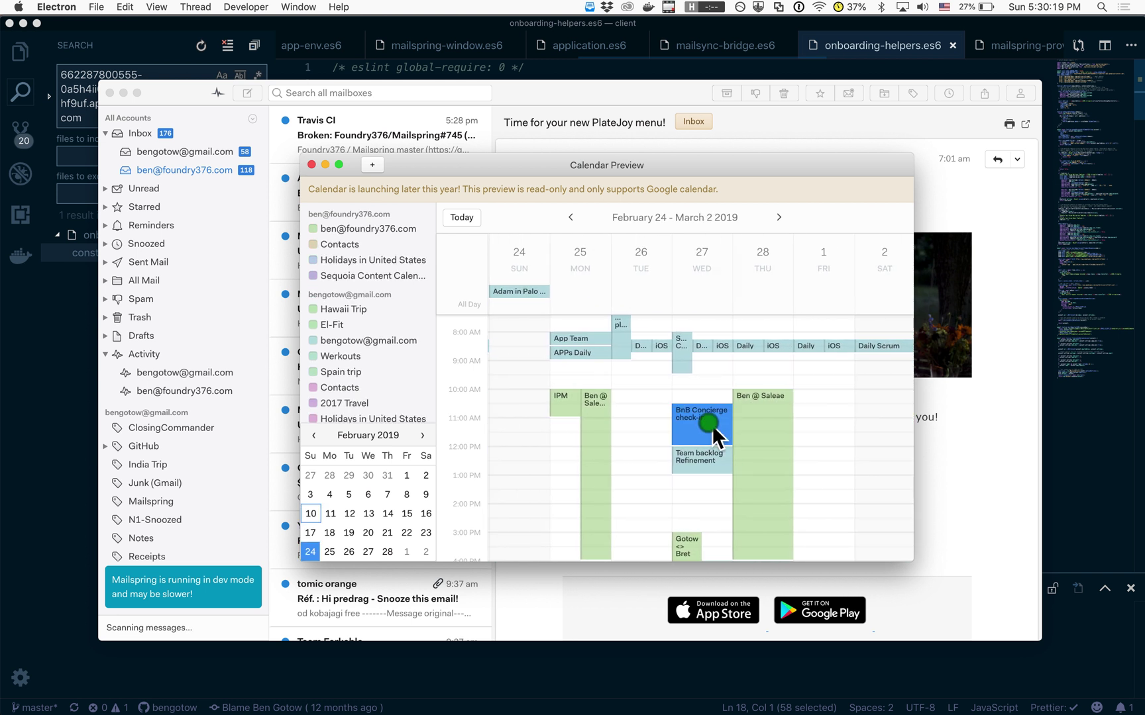
pyautogui.click(757, 459)
pyautogui.click(802, 441)
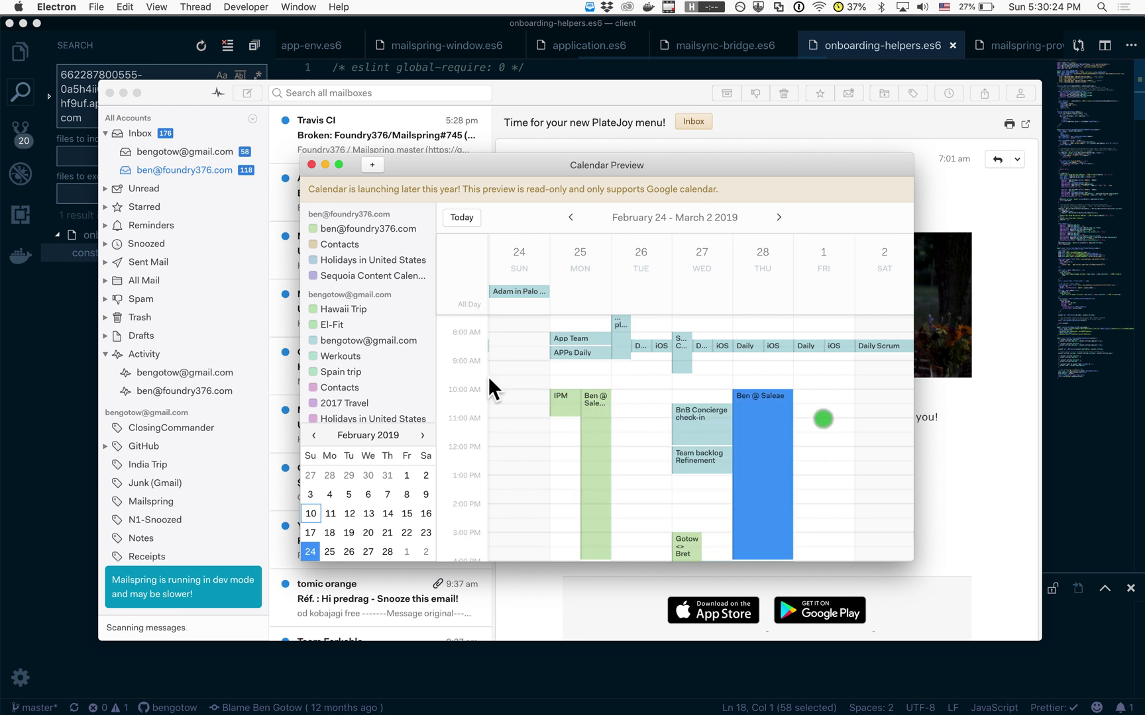
pyautogui.click(312, 165)
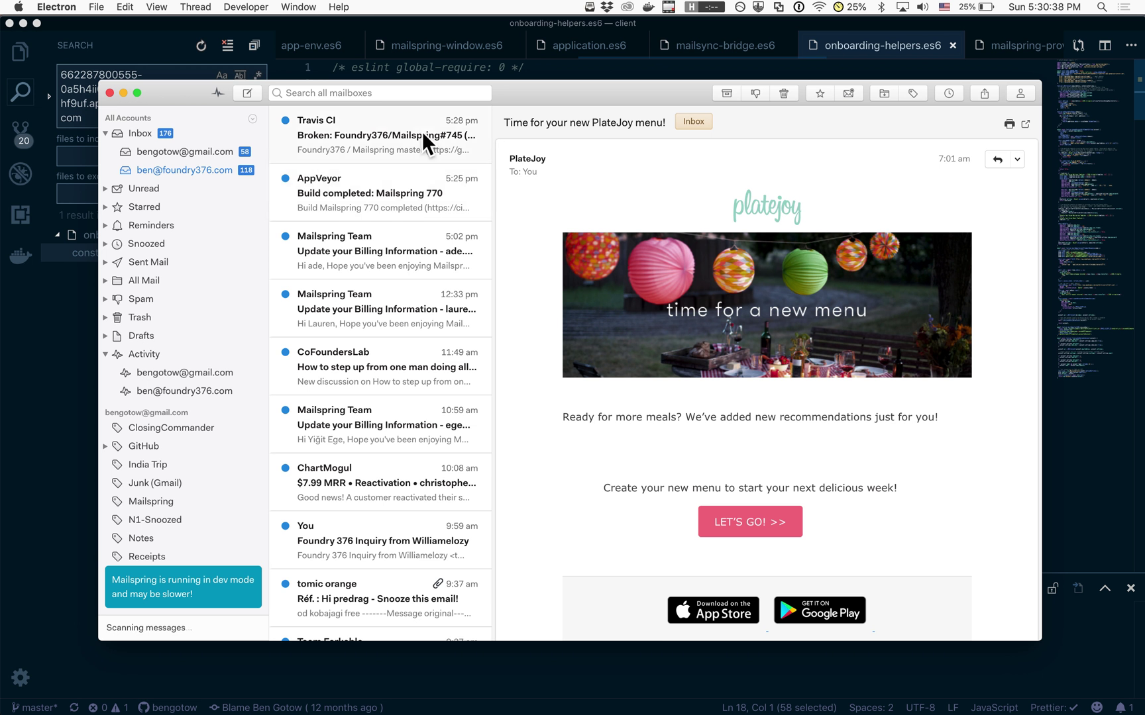
# Step: Close the Calendar Preview window so the inbox with the PlateJoy message is visible
pyautogui.moveTo(551, 99); pyautogui.dragTo(551, 101)
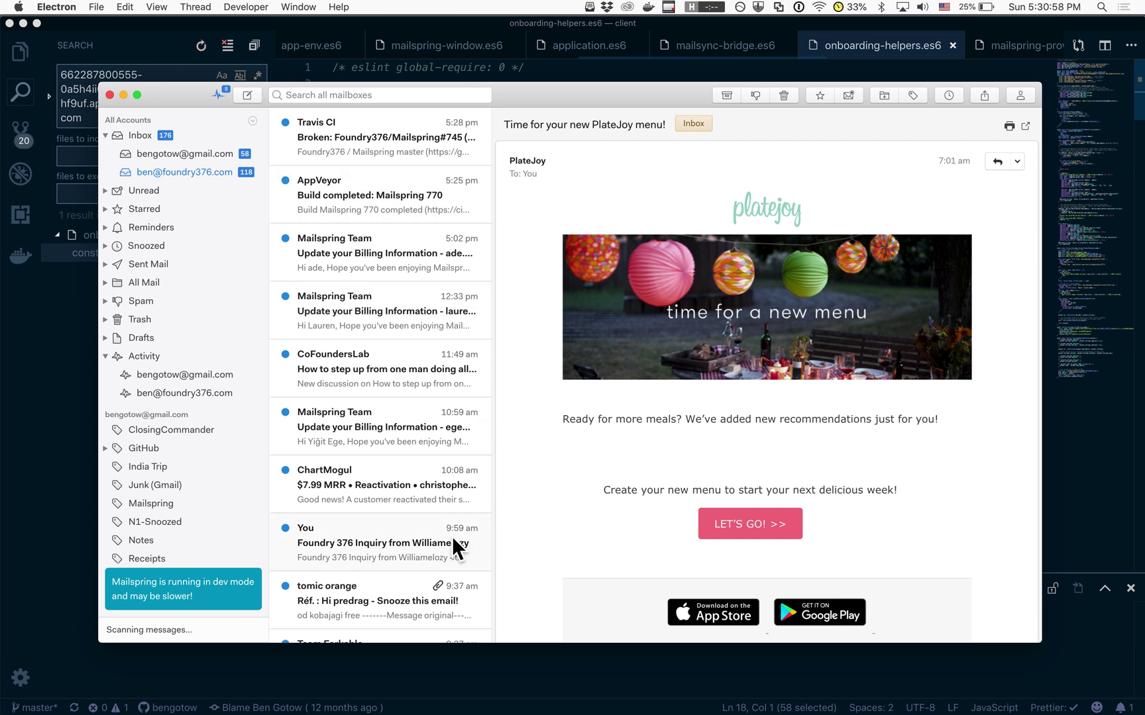
# Step: View the Mailspring application-password entry's attributes in Keychain Access, then close the entry and keychain windows
pyautogui.moveTo(482, 697)
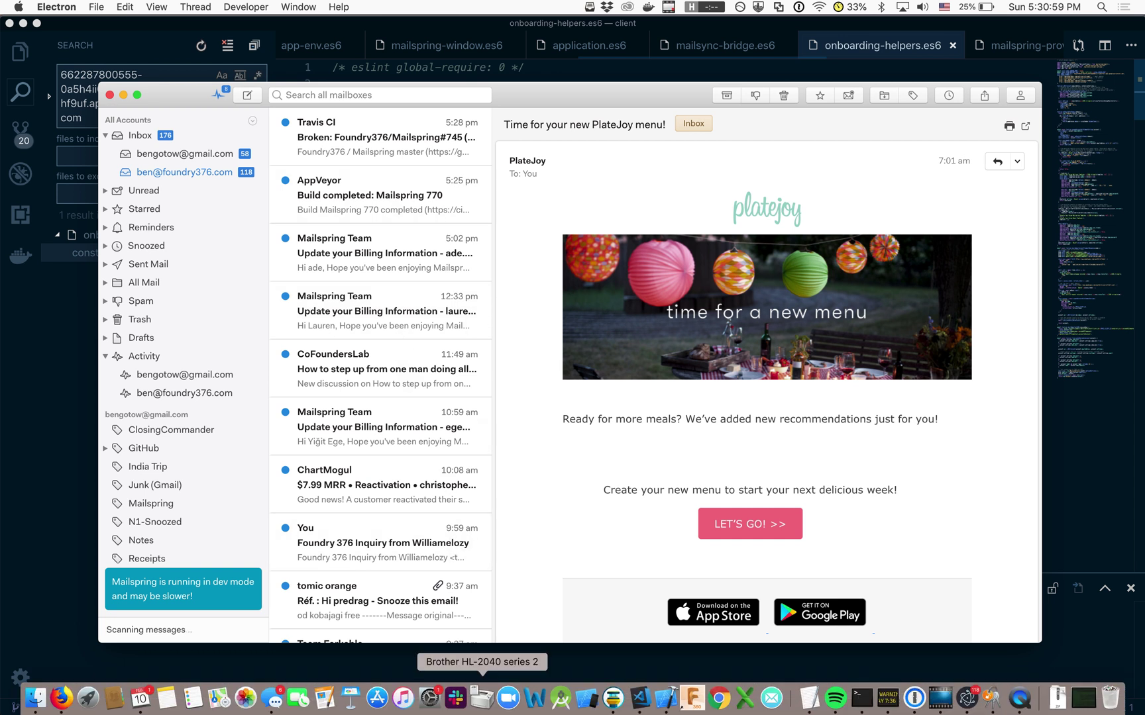
pyautogui.click(1002, 705)
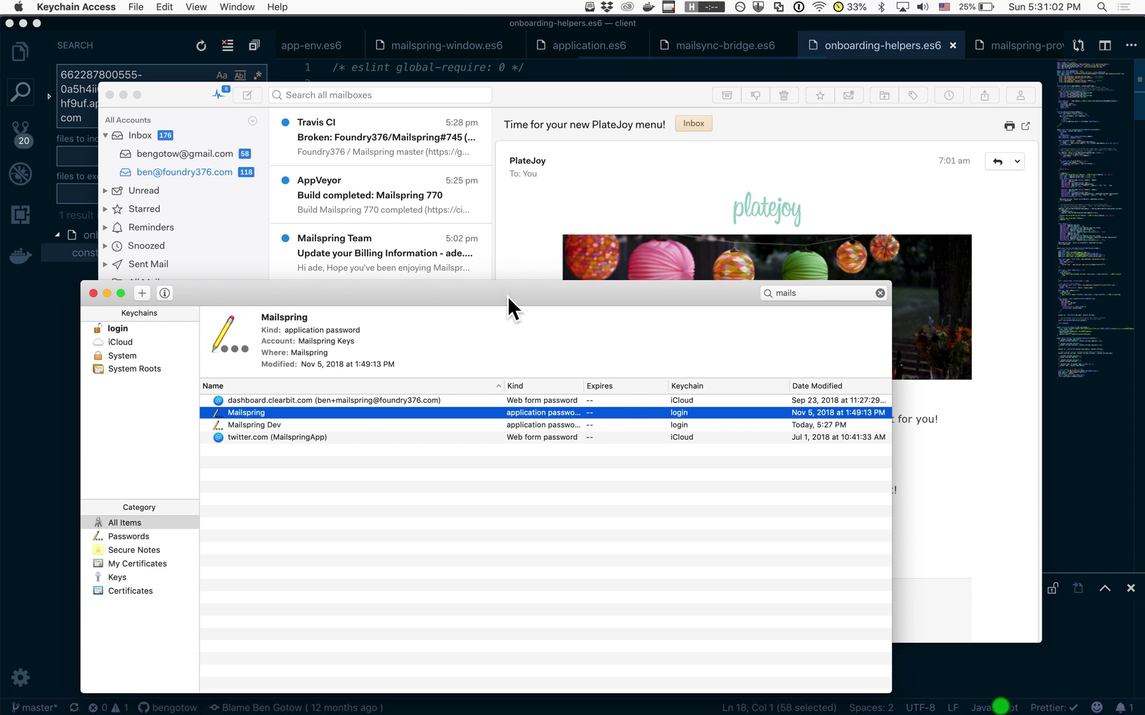
pyautogui.moveTo(507, 296); pyautogui.dragTo(471, 286)
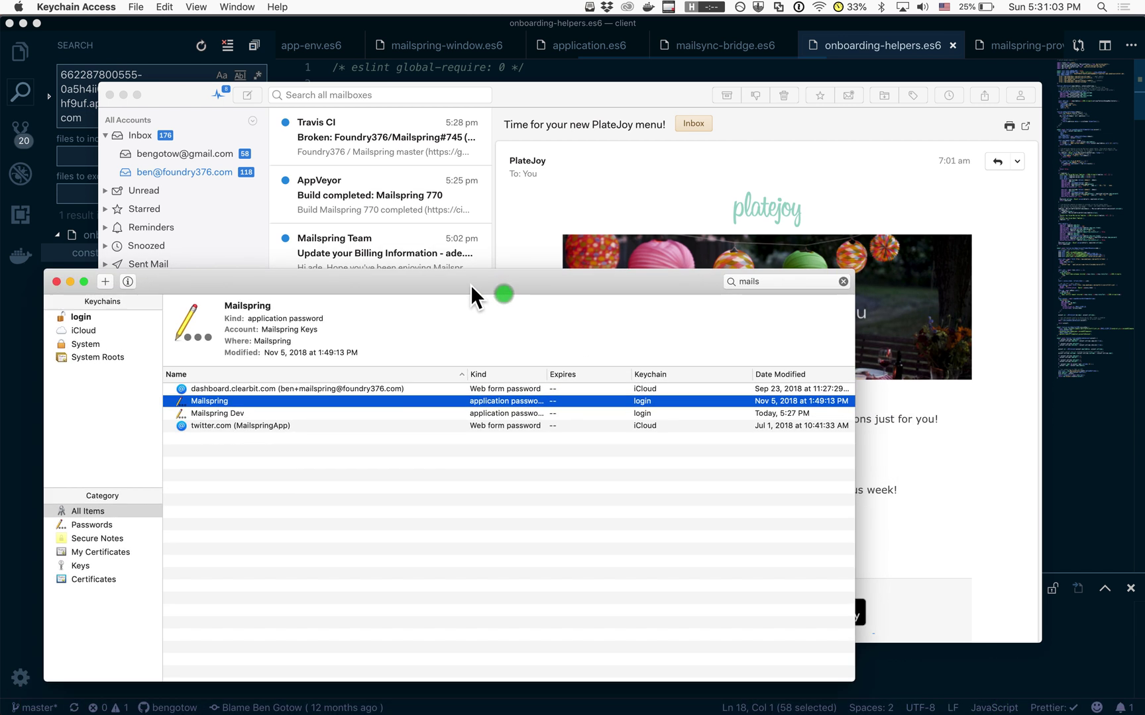
pyautogui.doubleClick(216, 404)
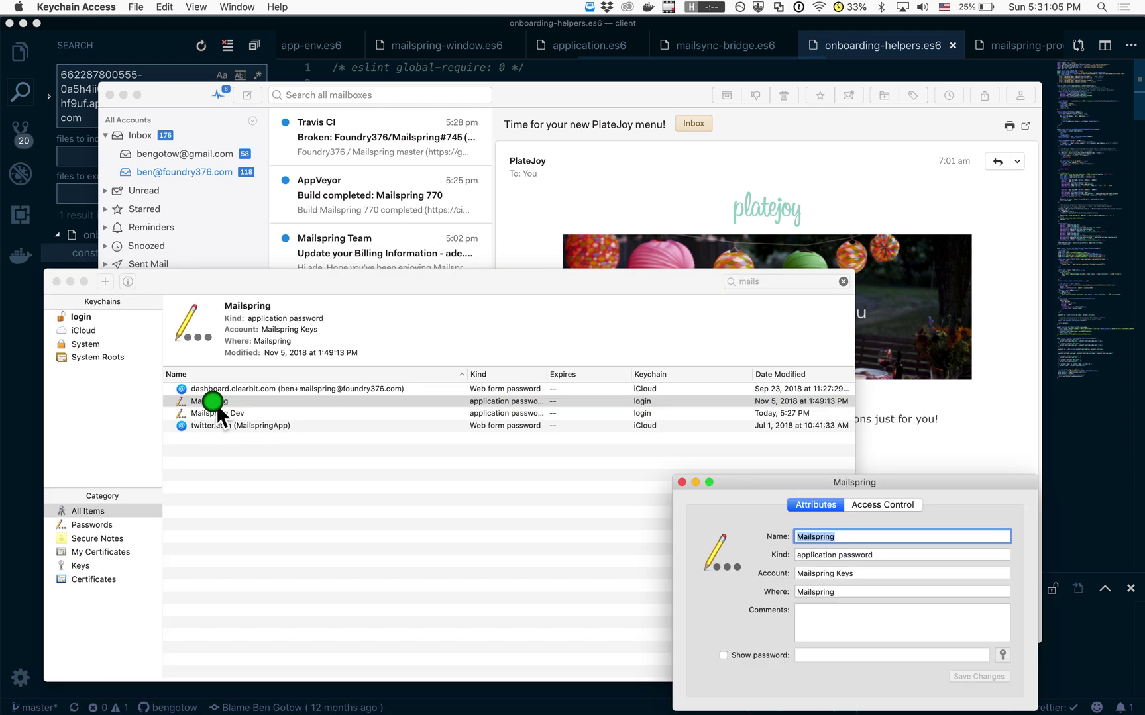
pyautogui.click(682, 483)
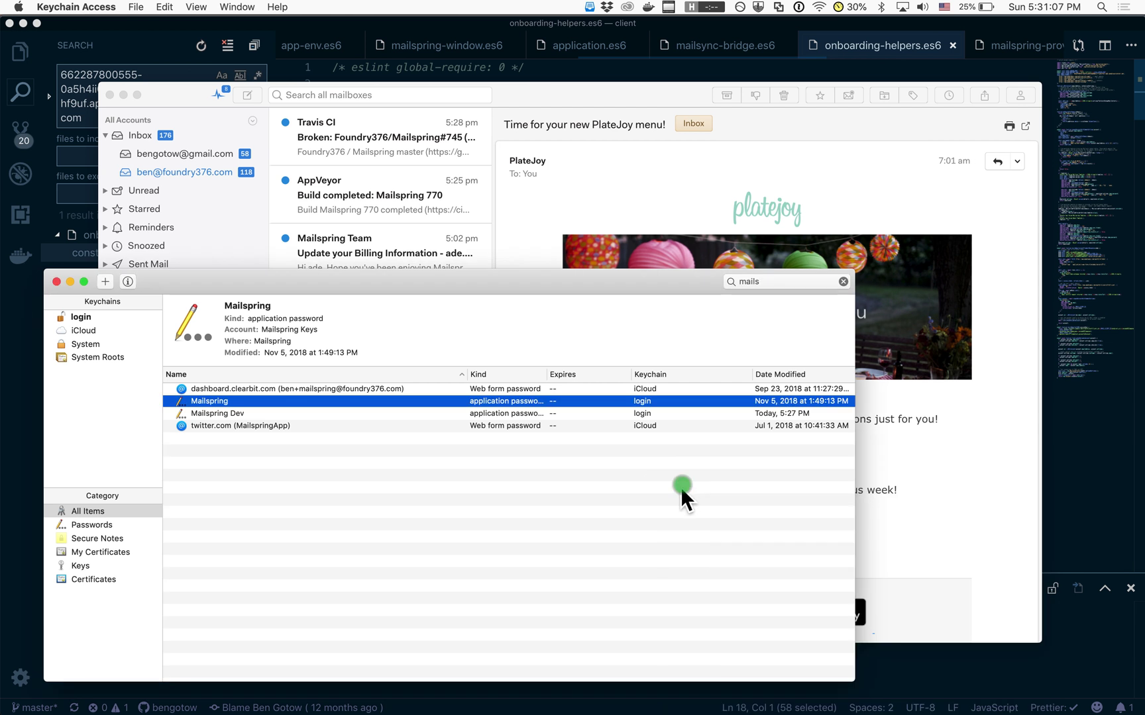
pyautogui.click(57, 283)
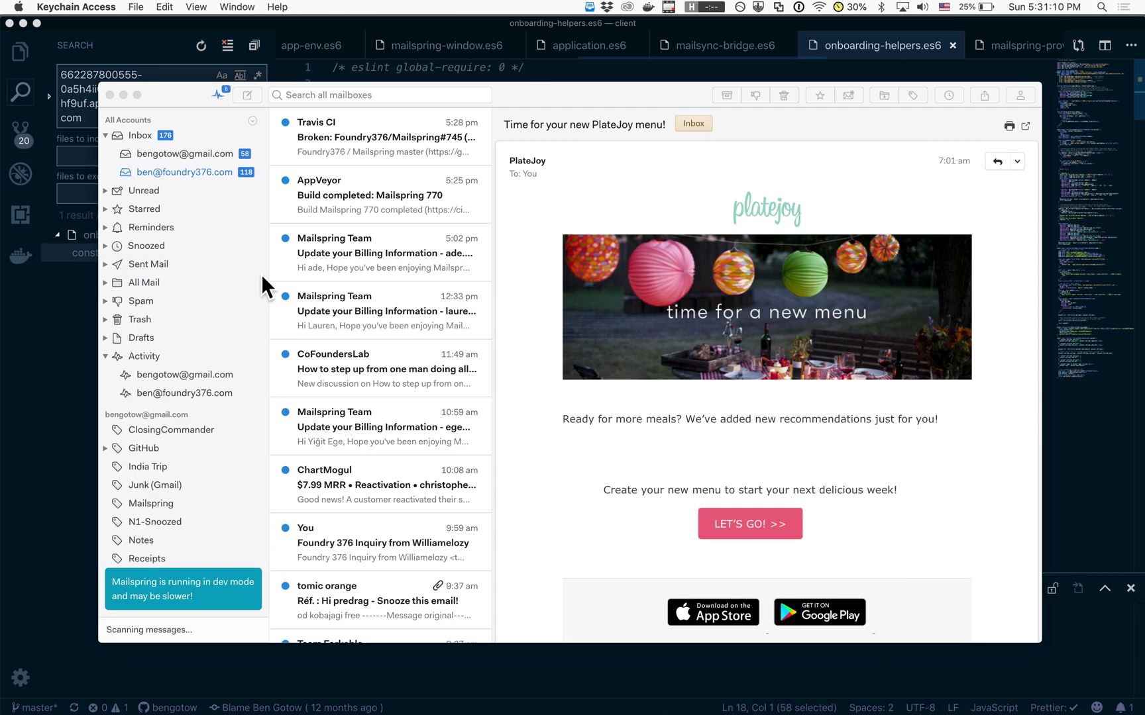
# Step: Snooze the AppVeyor 'Build completed: Mailspring 770' message until Later Today (8 PM)
pyautogui.click(516, 117)
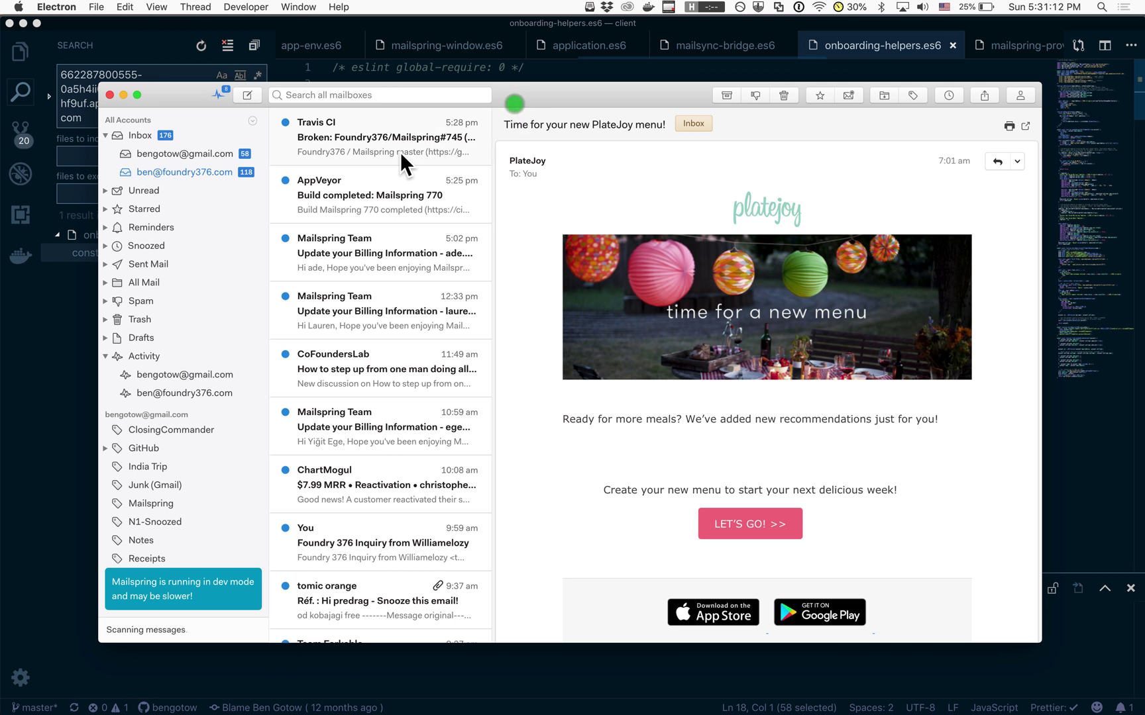
pyautogui.hscroll(2, 414, 206)
pyautogui.hscroll(5, 414, 200)
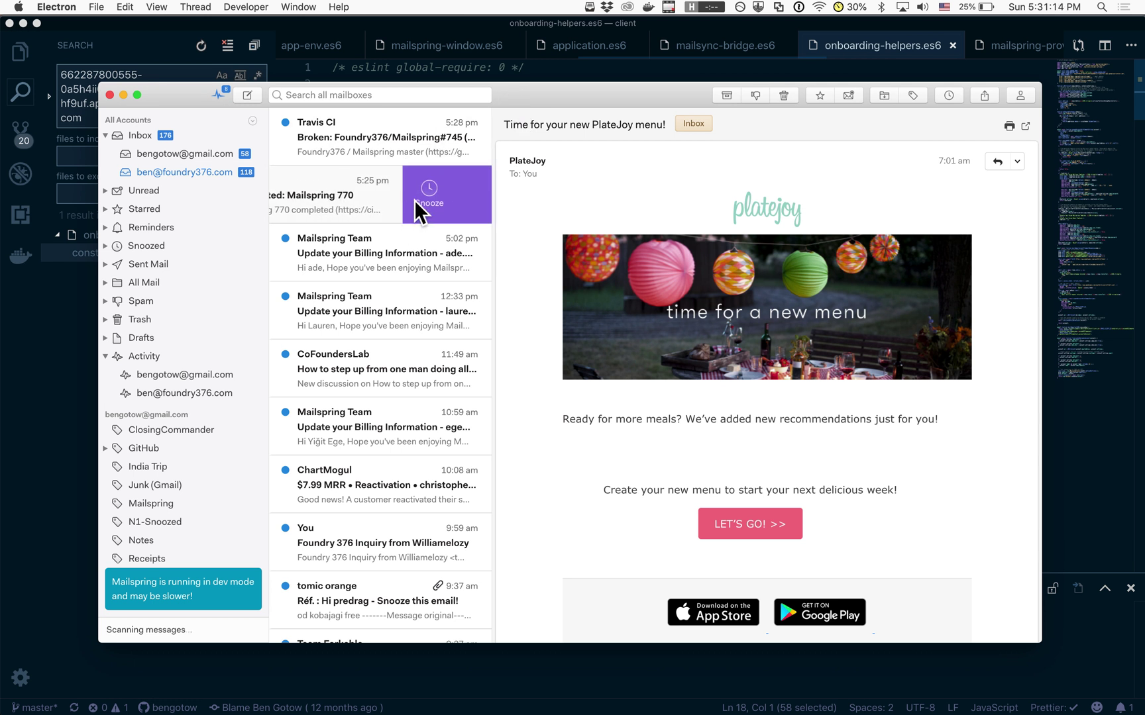
pyautogui.click(526, 150)
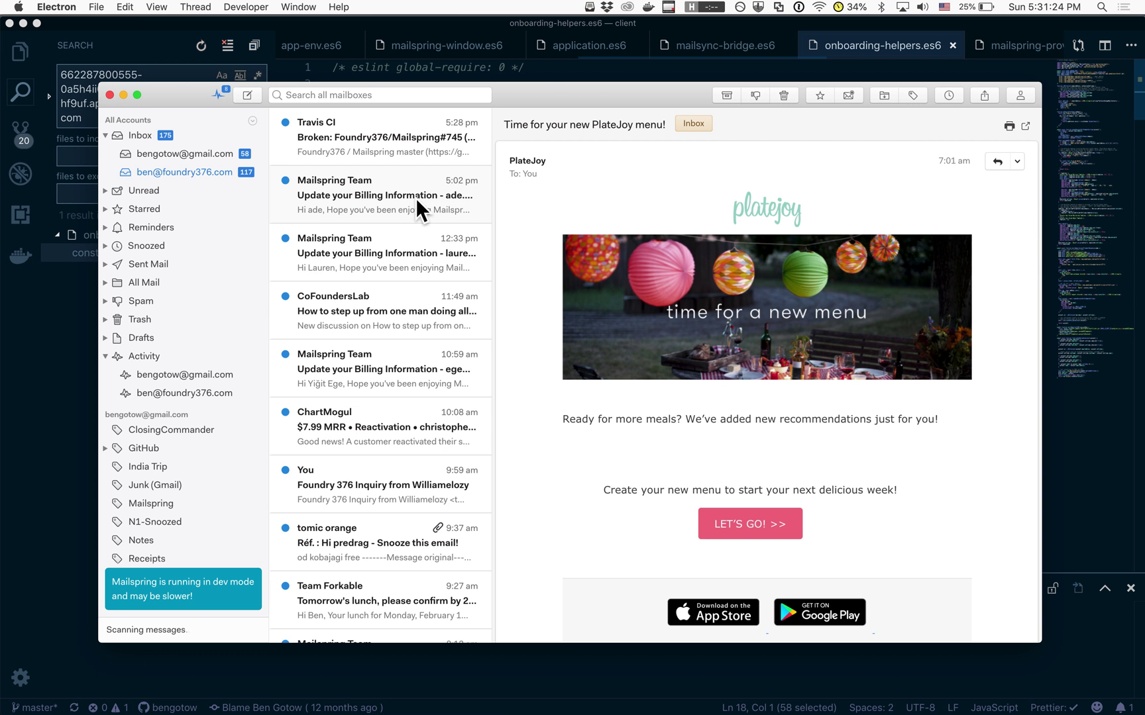
pyautogui.moveTo(506, 703)
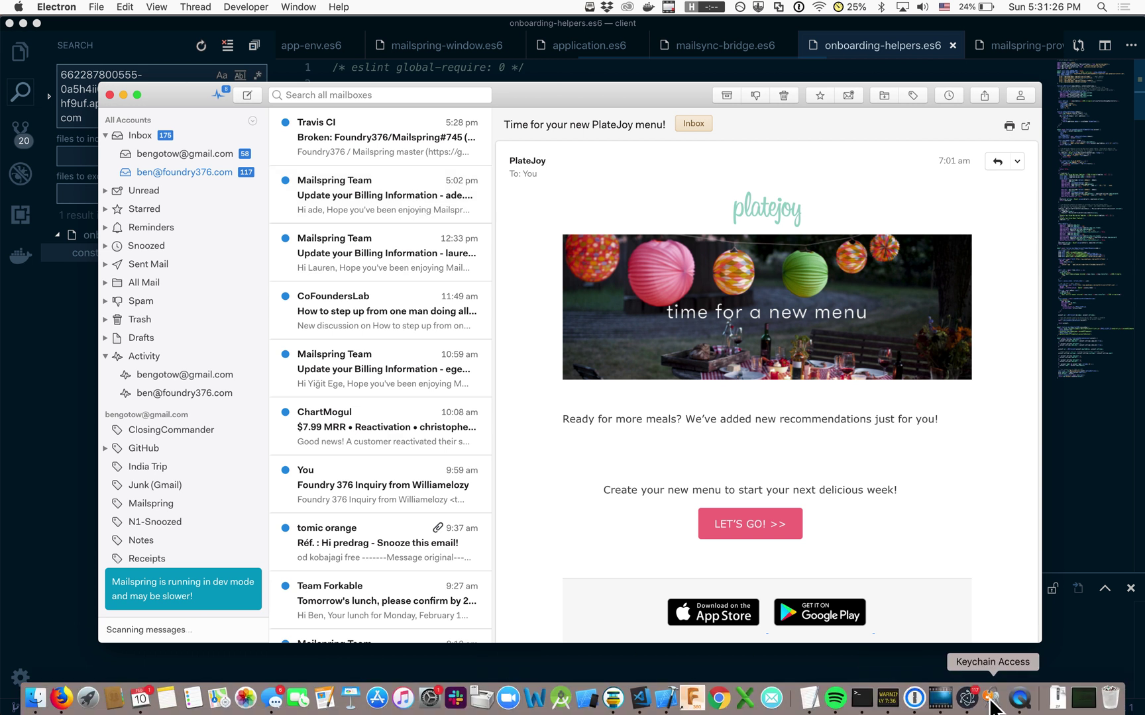